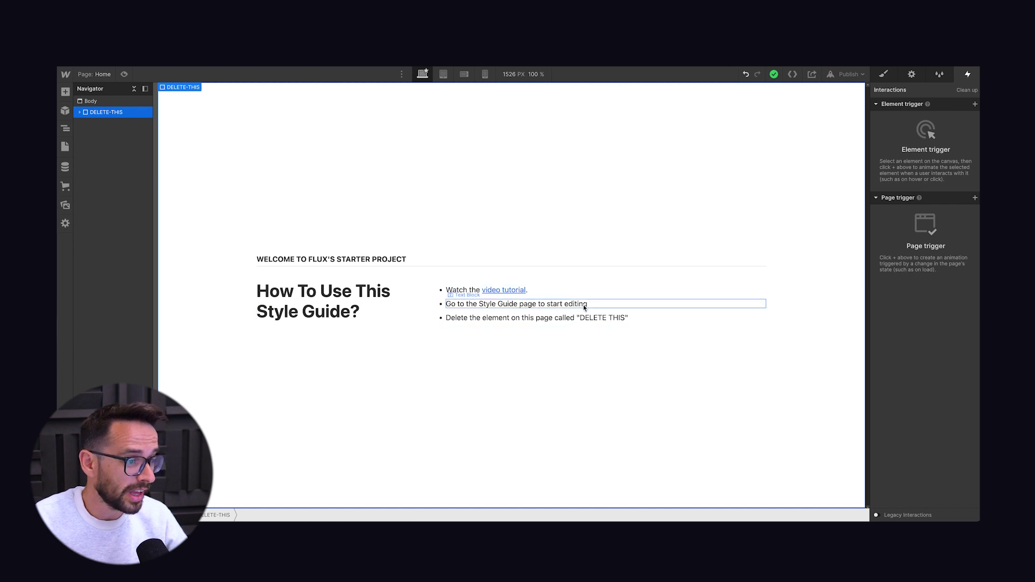
- Switch the Designer from Home to the [Draft] Style Guide page in the Pages list
{"action": "left_click", "coordinate": [65, 146]}
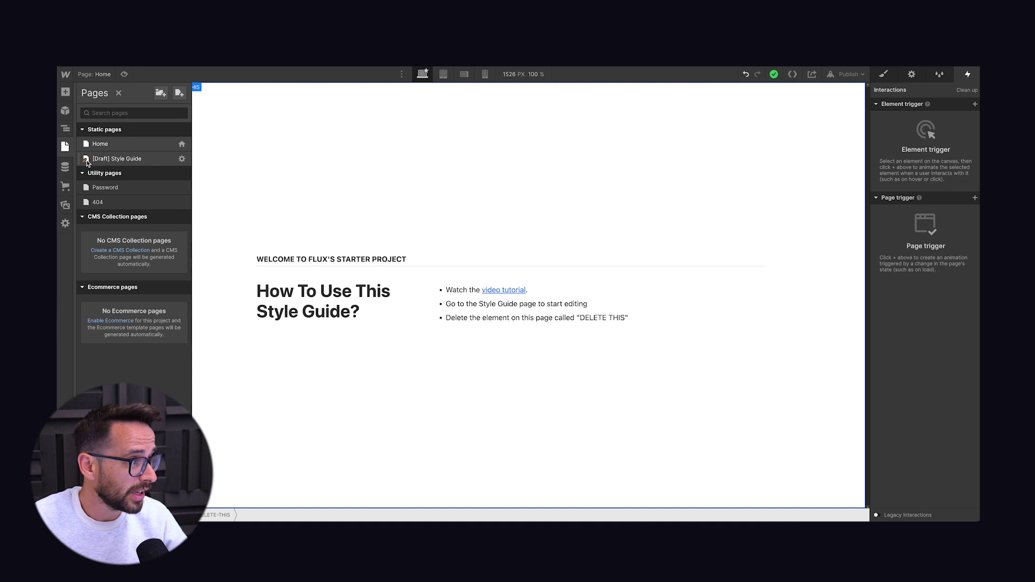
{"action": "left_click", "coordinate": [125, 160]}
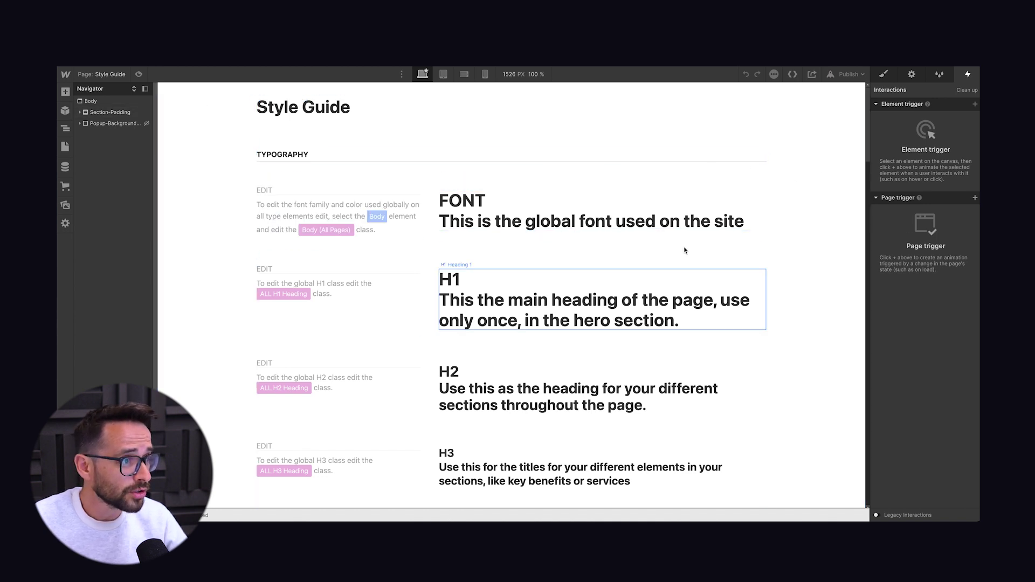
- Scroll past the paragraph, rich-text and list styles down to the Dark and Primary Brand colour swatches
{"action": "scroll", "coordinate": [321, 167], "scroll_direction": "down", "scroll_amount": 2}
{"action": "scroll", "coordinate": [321, 167], "scroll_direction": "down", "scroll_amount": 1}
{"action": "scroll", "coordinate": [516, 209], "scroll_direction": "up", "scroll_amount": 3}
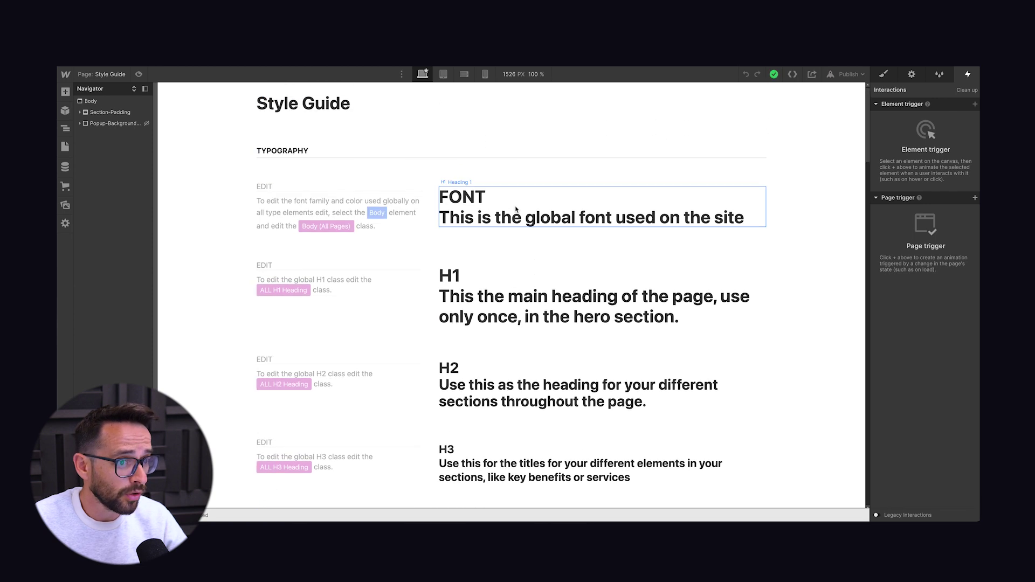
{"action": "scroll", "coordinate": [629, 199], "scroll_direction": "down", "scroll_amount": 3}
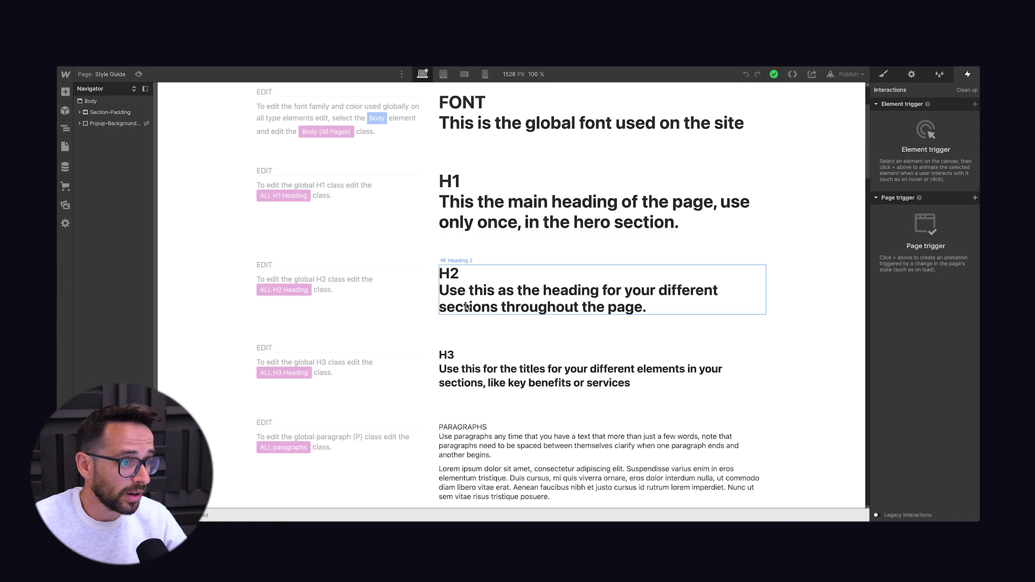
{"action": "scroll", "coordinate": [469, 361], "scroll_direction": "down", "scroll_amount": 3}
{"action": "scroll", "coordinate": [473, 323], "scroll_direction": "up", "scroll_amount": 3}
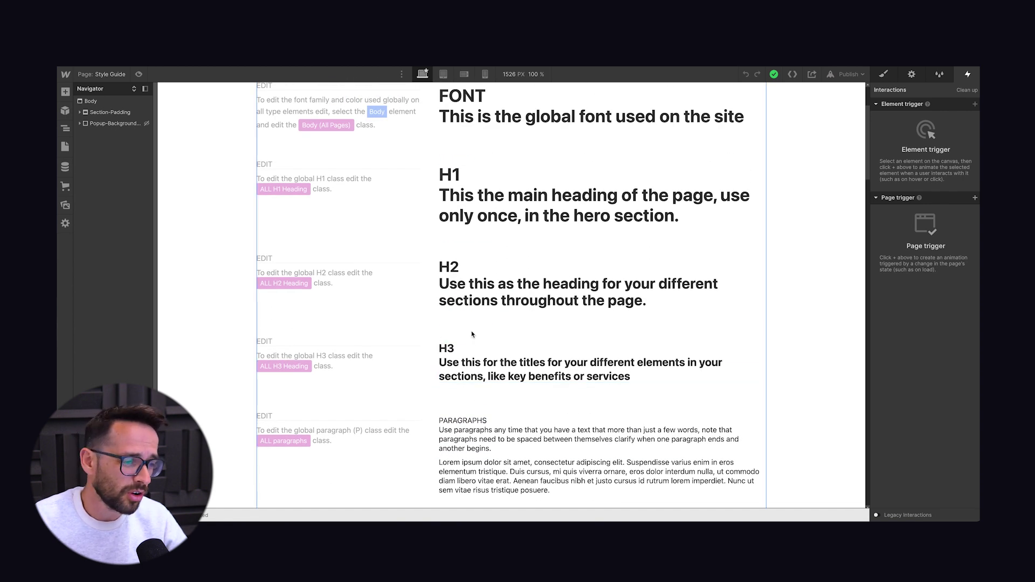
{"action": "scroll", "coordinate": [472, 338], "scroll_direction": "down", "scroll_amount": 3}
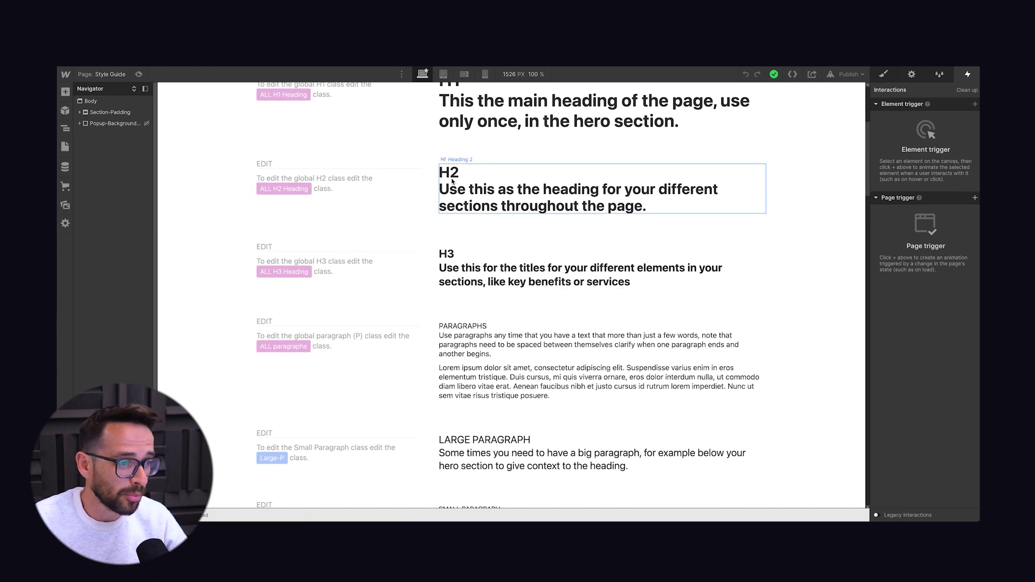
{"action": "scroll", "coordinate": [465, 207], "scroll_direction": "up", "scroll_amount": 3}
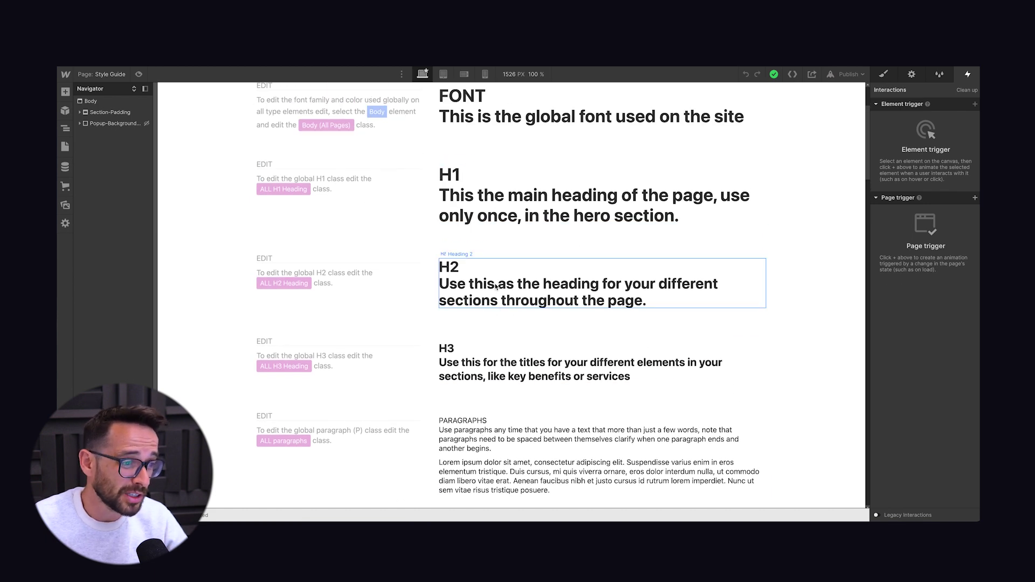
{"action": "scroll", "coordinate": [491, 312], "scroll_direction": "down", "scroll_amount": 2}
{"action": "scroll", "coordinate": [489, 313], "scroll_direction": "down", "scroll_amount": 2}
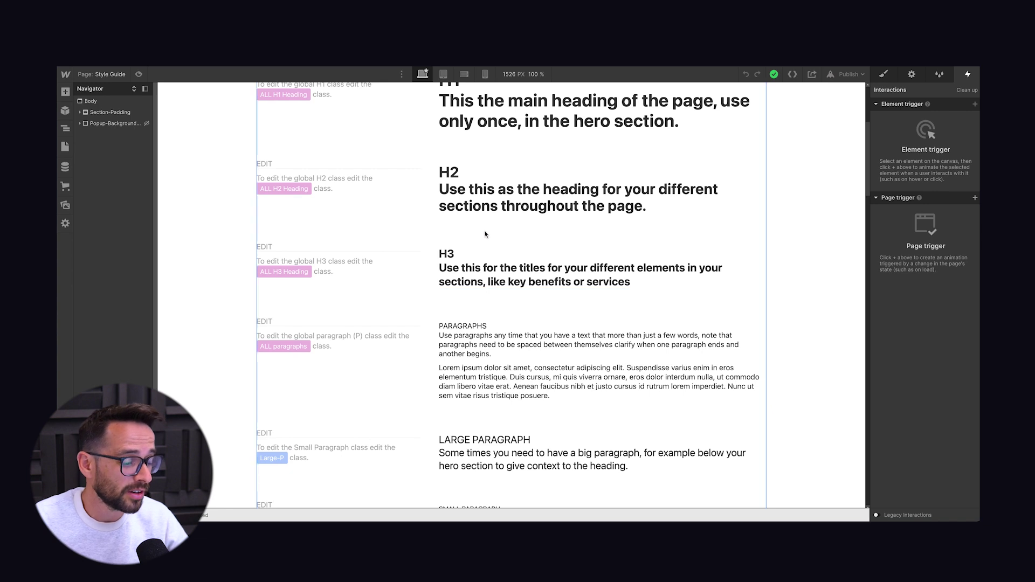
{"action": "scroll", "coordinate": [479, 278], "scroll_direction": "down", "scroll_amount": 7}
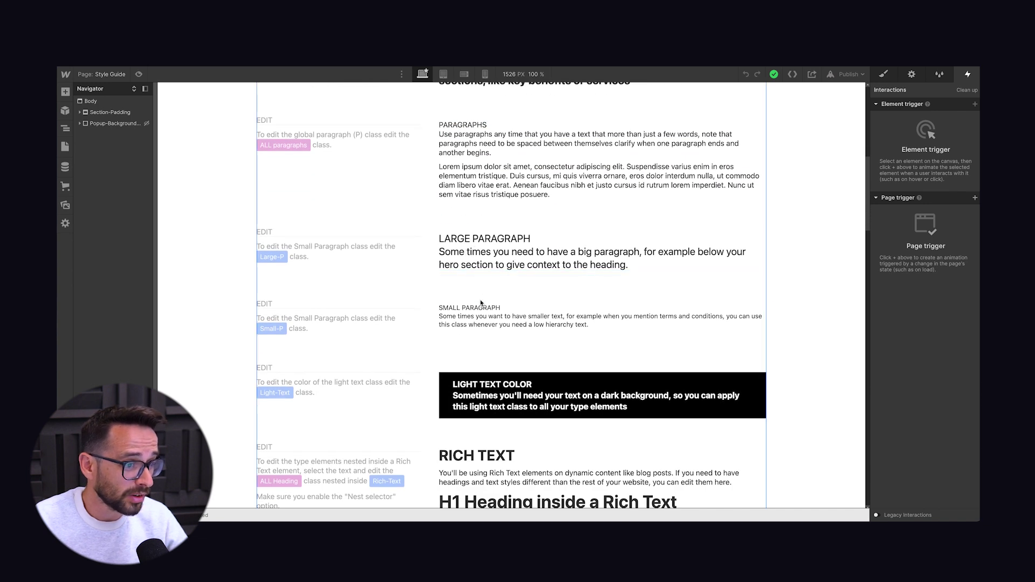
{"action": "scroll", "coordinate": [482, 314], "scroll_direction": "down", "scroll_amount": 4}
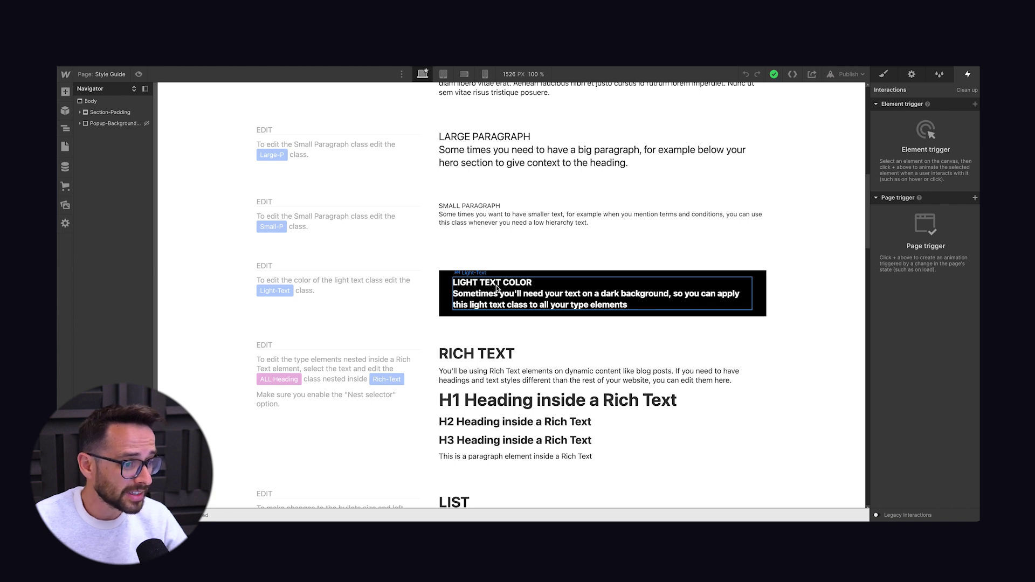
{"action": "scroll", "coordinate": [496, 289], "scroll_direction": "down", "scroll_amount": 4}
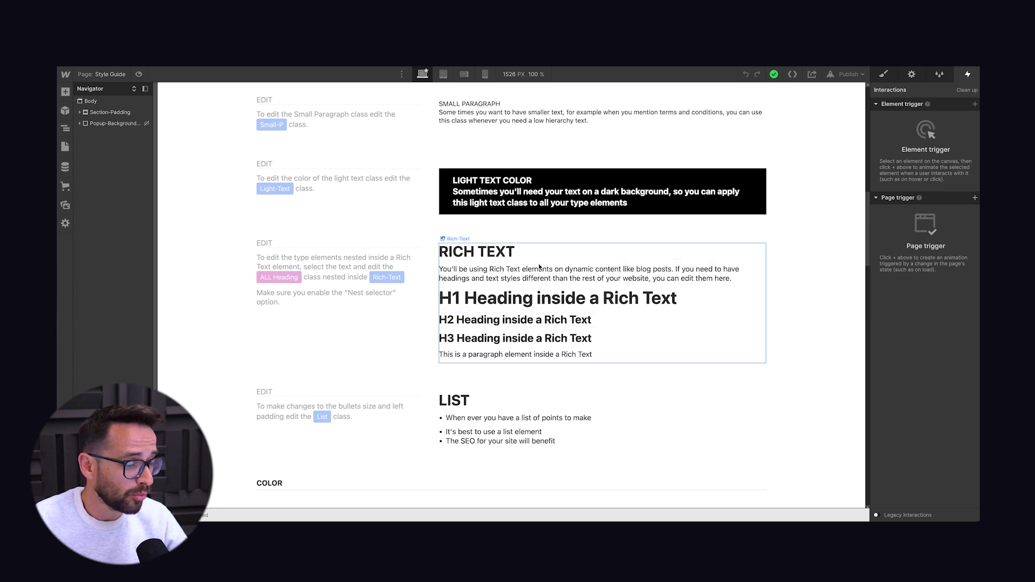
{"action": "scroll", "coordinate": [539, 266], "scroll_direction": "down", "scroll_amount": 4}
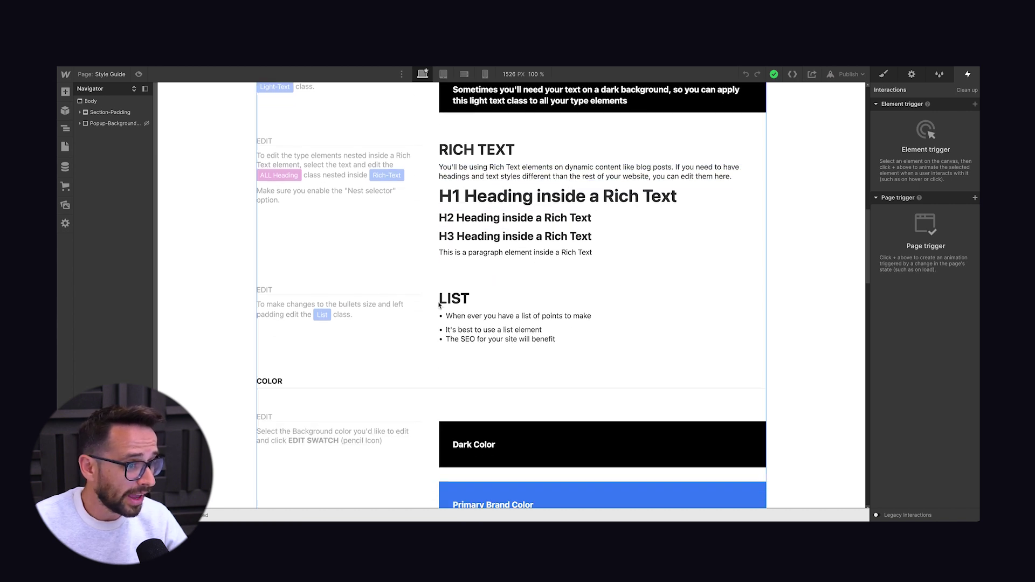
- Scroll through the Buttons, Forms, Layout Elements and Popups sections, then back up
{"action": "scroll", "coordinate": [497, 295], "scroll_direction": "down", "scroll_amount": 12}
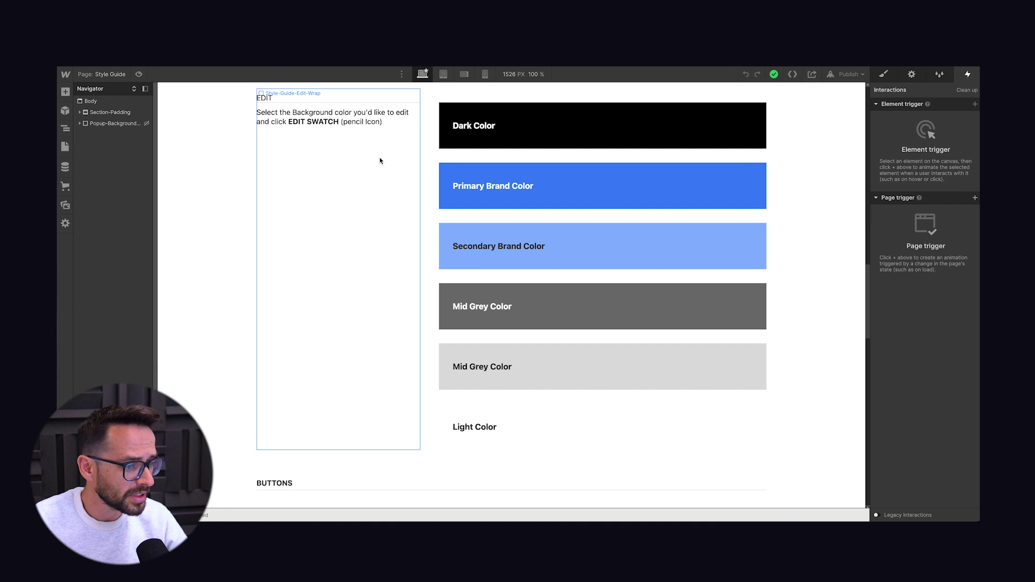
{"action": "scroll", "coordinate": [380, 161], "scroll_direction": "down", "scroll_amount": 12}
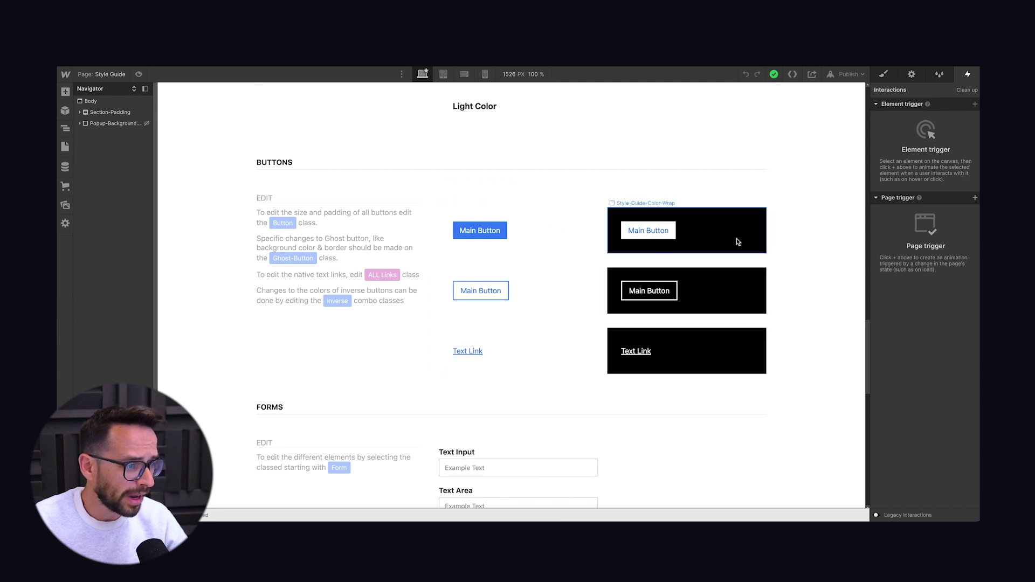
{"action": "scroll", "coordinate": [737, 241], "scroll_direction": "down", "scroll_amount": 14}
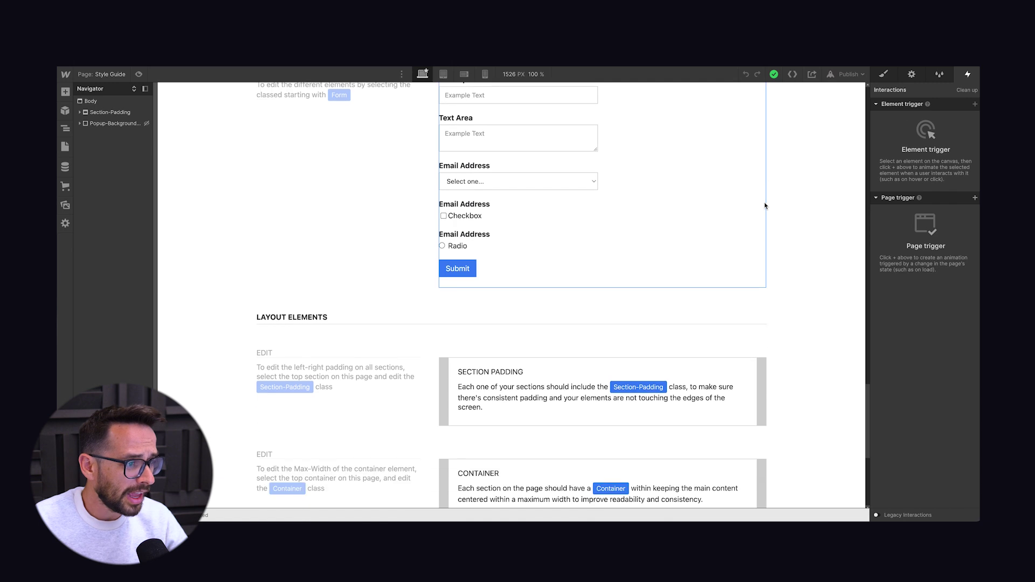
{"action": "scroll", "coordinate": [365, 243], "scroll_direction": "down", "scroll_amount": 2}
{"action": "scroll", "coordinate": [545, 301], "scroll_direction": "down", "scroll_amount": 2}
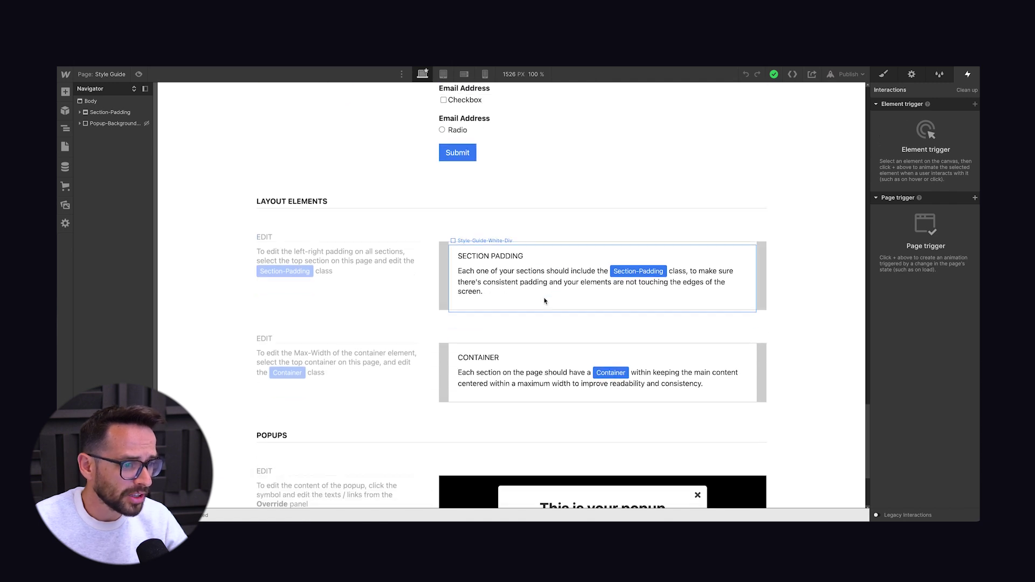
{"action": "scroll", "coordinate": [544, 300], "scroll_direction": "down", "scroll_amount": 1}
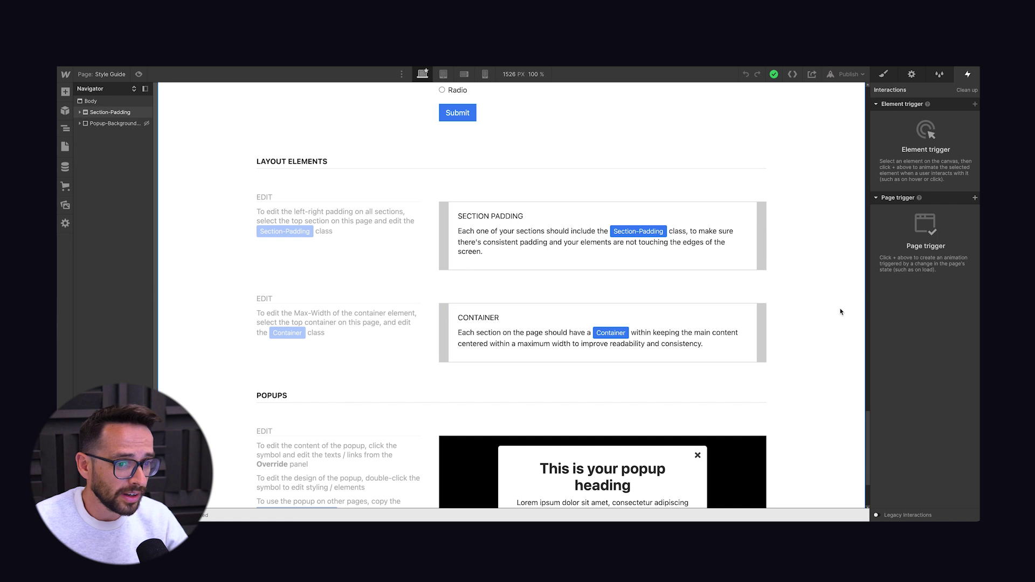
{"action": "scroll", "coordinate": [513, 272], "scroll_direction": "down", "scroll_amount": 3}
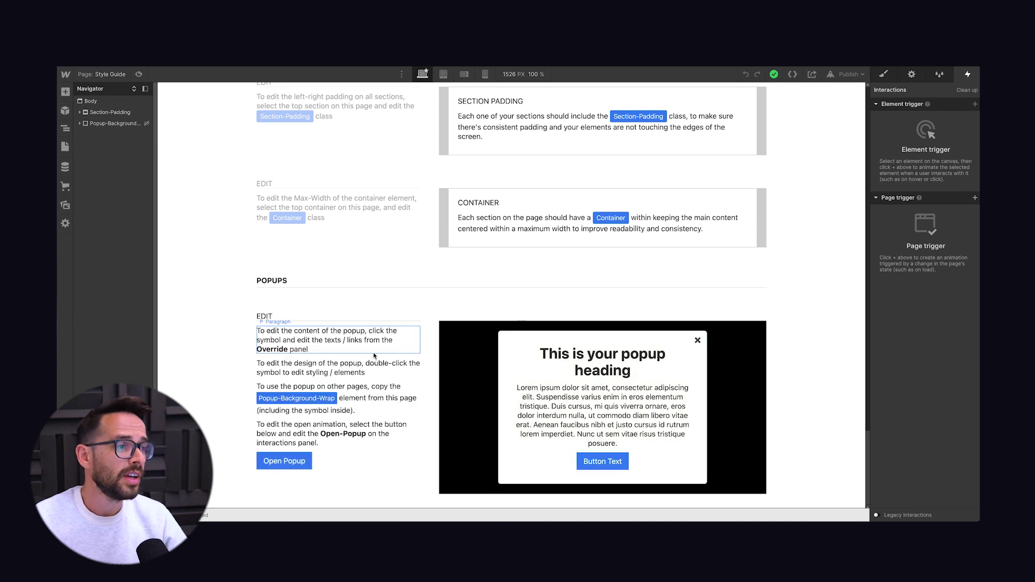
{"action": "scroll", "coordinate": [374, 355], "scroll_direction": "up", "scroll_amount": 15}
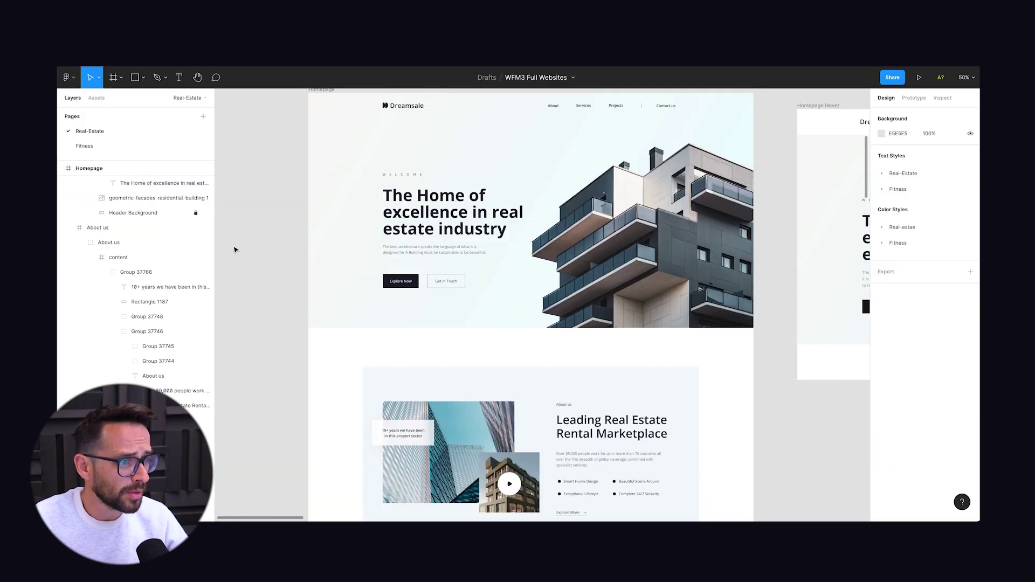
- In Figma, check the text style of 'The Home of excellence' hero heading
{"action": "scroll", "coordinate": [282, 191], "scroll_direction": "up", "scroll_amount": 4}
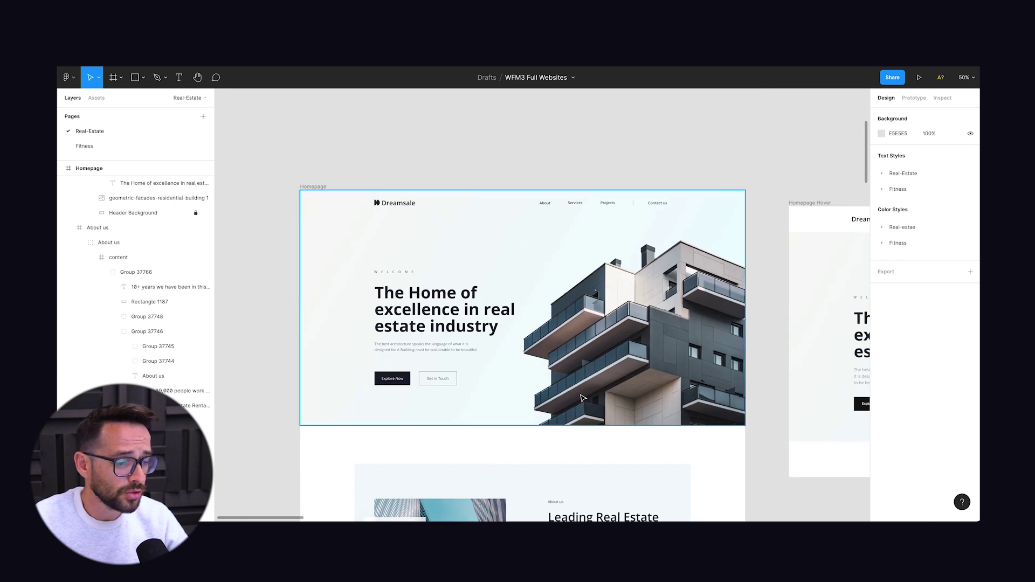
{"action": "scroll", "coordinate": [582, 398], "scroll_direction": "down", "scroll_amount": 5}
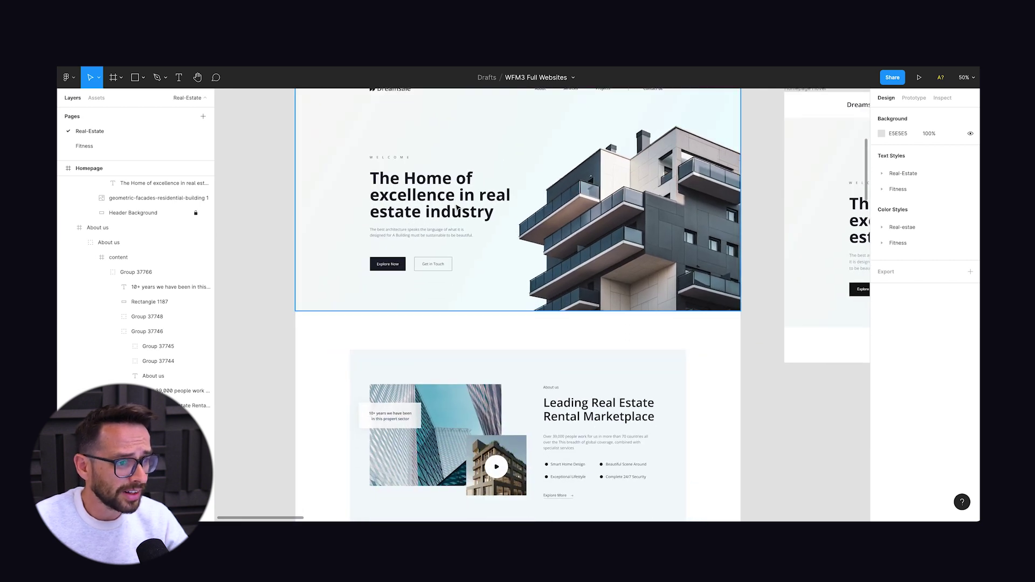
{"action": "left_click", "coordinate": [598, 409]}
{"action": "left_click", "coordinate": [458, 210]}
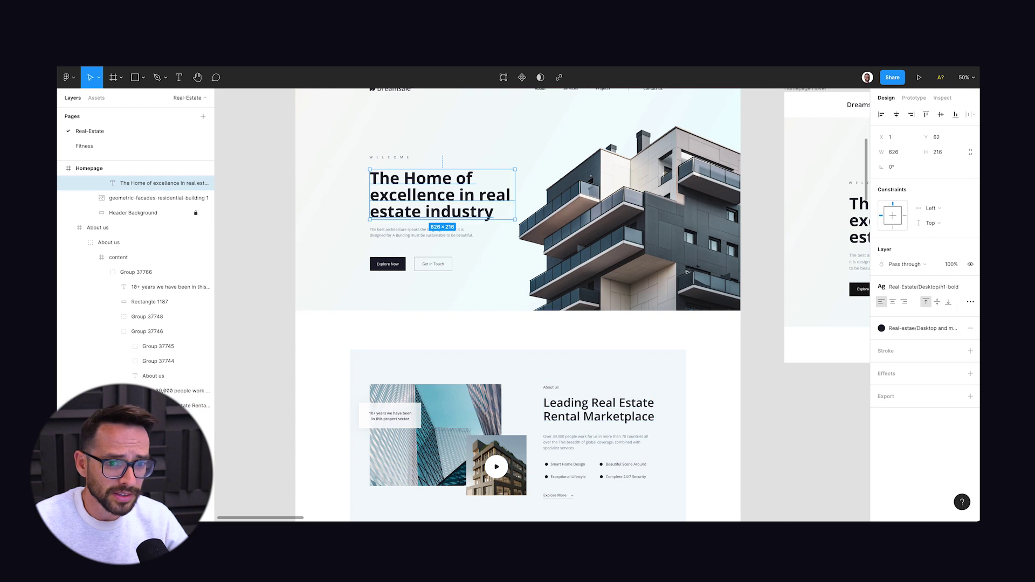
{"action": "left_click", "coordinate": [949, 290]}
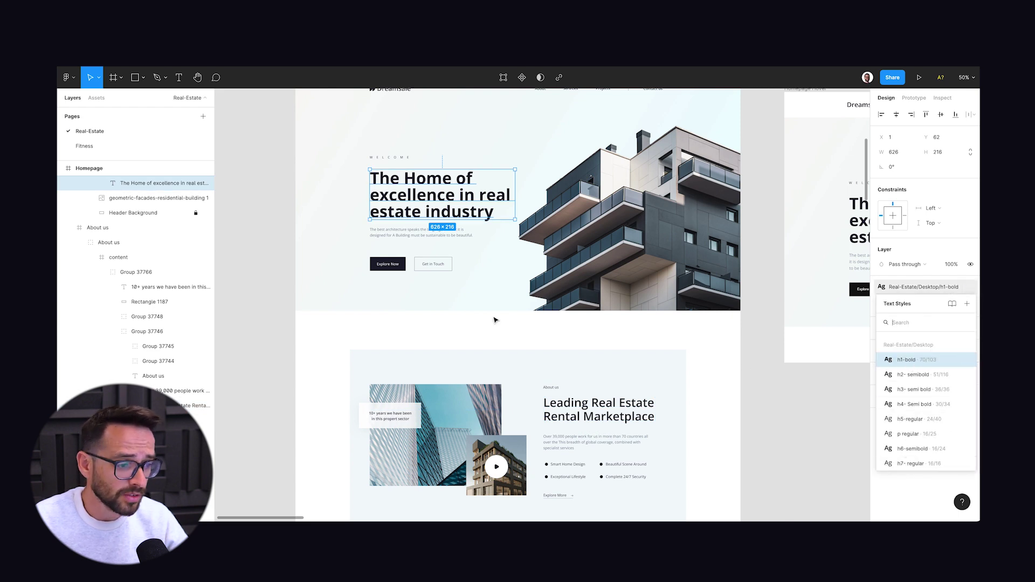
- Check the colour style used by the Explore Now button
{"action": "left_click", "coordinate": [308, 311]}
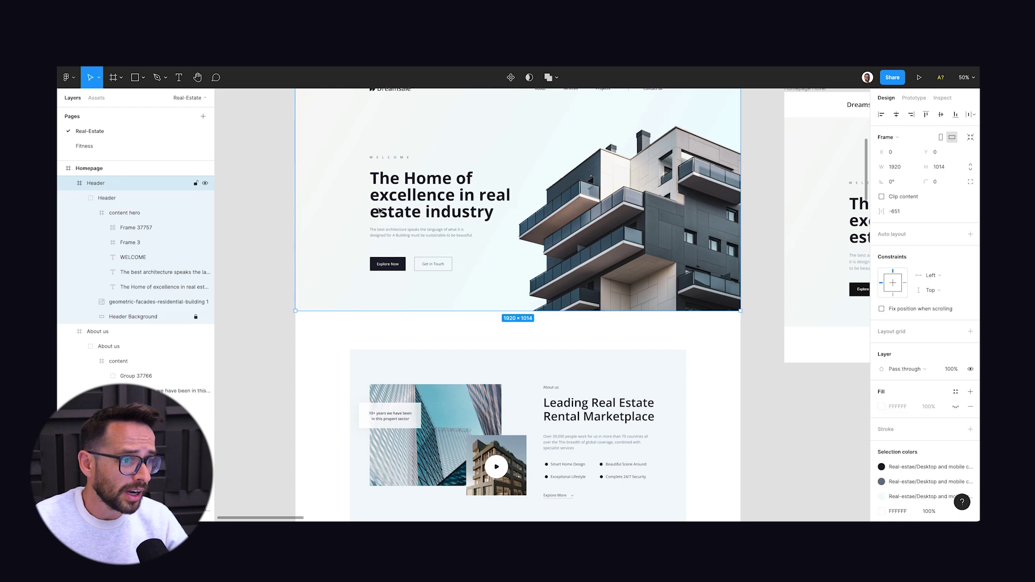
{"action": "left_click", "coordinate": [378, 264]}
{"action": "left_click", "coordinate": [955, 362]}
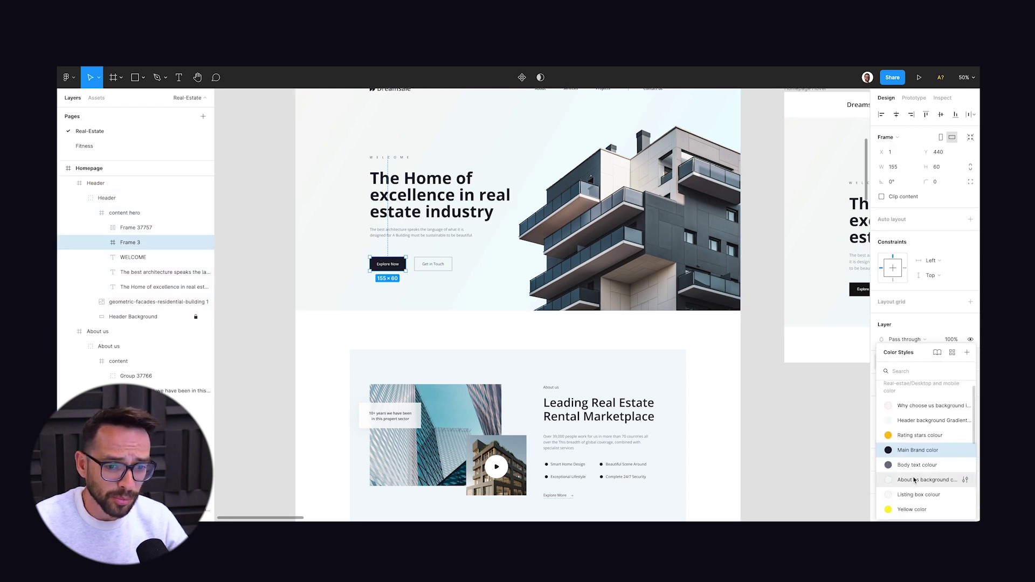
{"action": "left_click", "coordinate": [778, 369]}
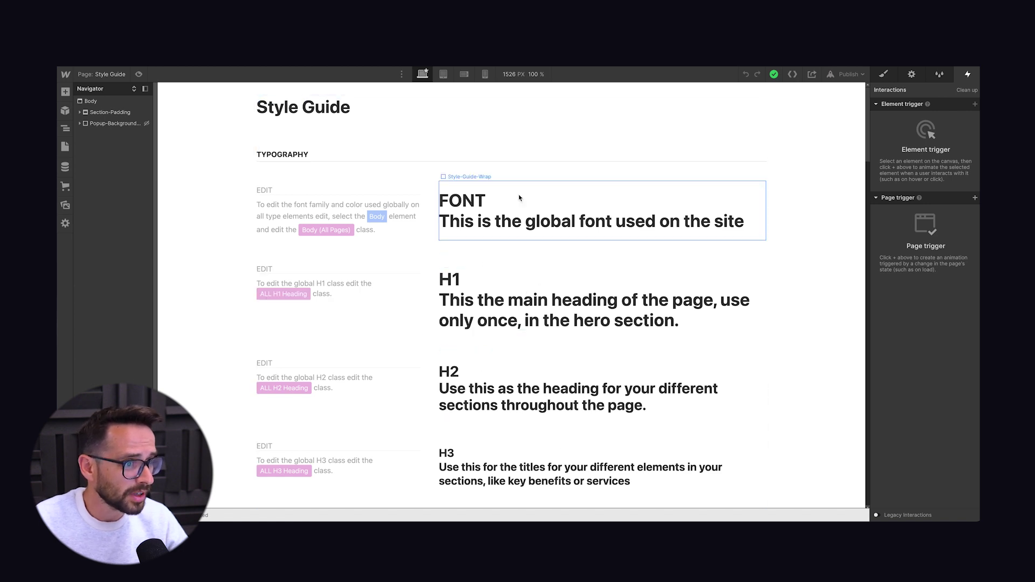
{"action": "left_click", "coordinate": [526, 219]}
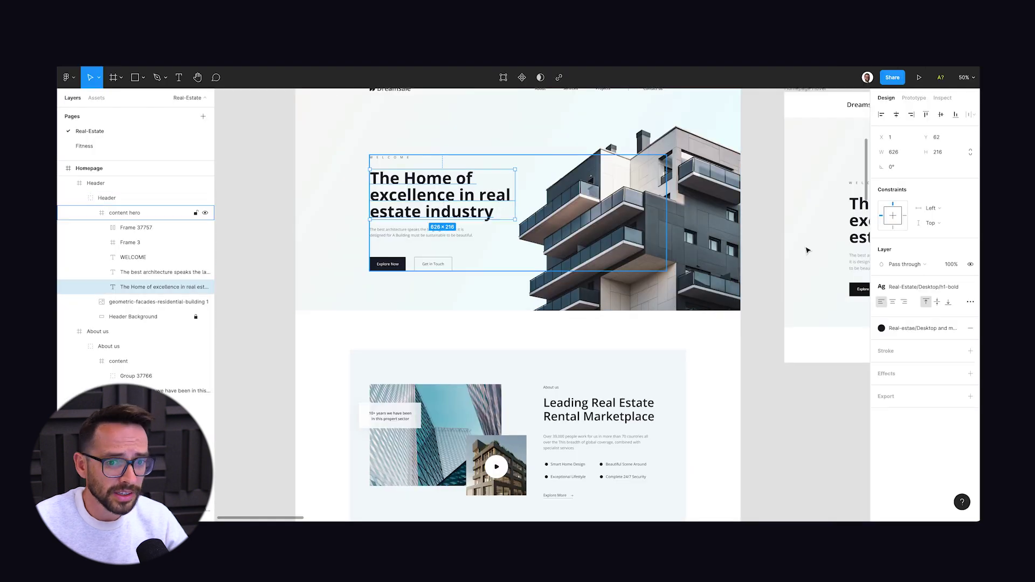
{"action": "left_click", "coordinate": [923, 286]}
{"action": "left_click", "coordinate": [965, 361]}
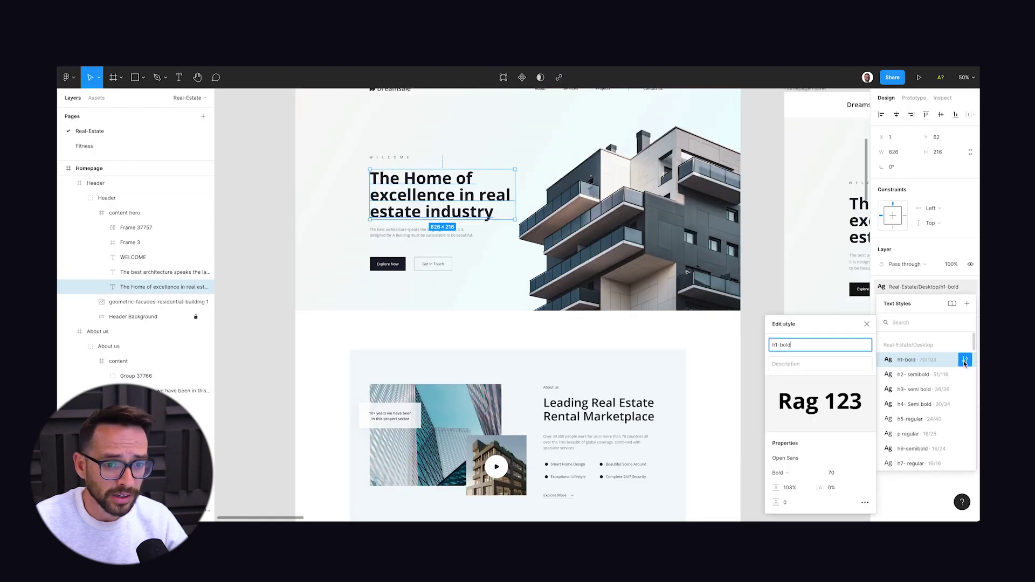
{"action": "left_click", "coordinate": [797, 264]}
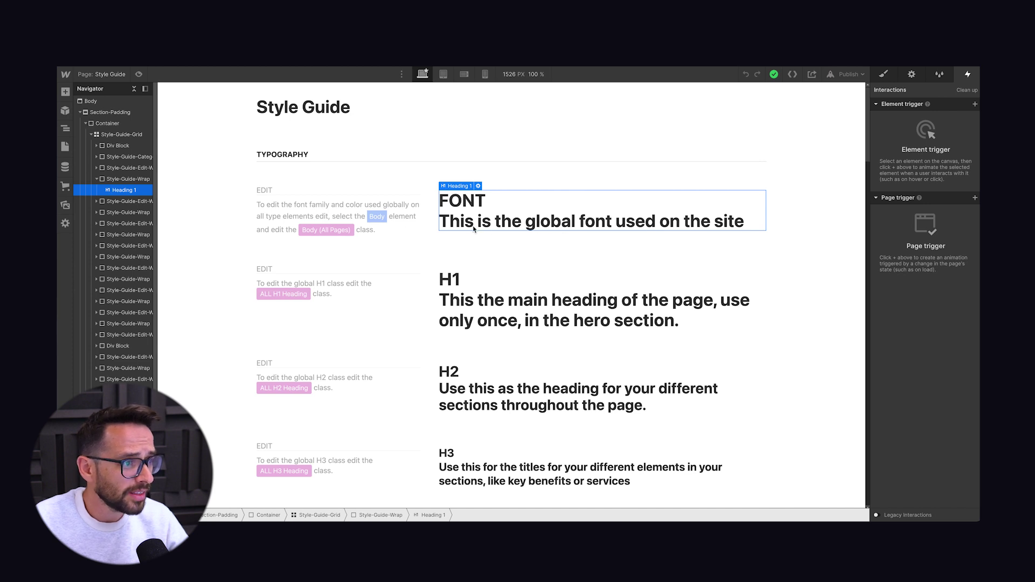
- Set the Body (All Pages) typography font to Open Sans
{"action": "left_click", "coordinate": [286, 208]}
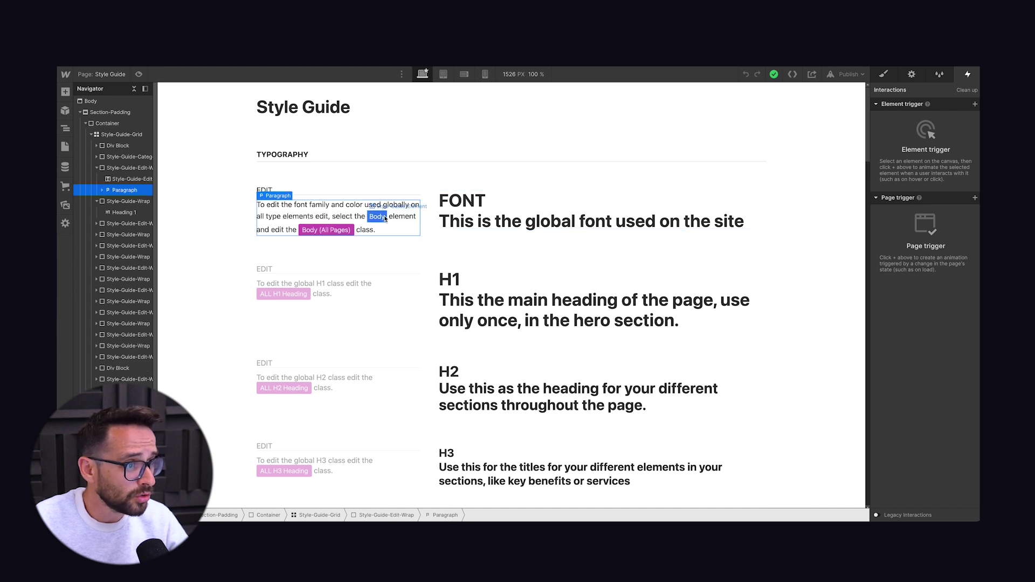
{"action": "left_click", "coordinate": [91, 102]}
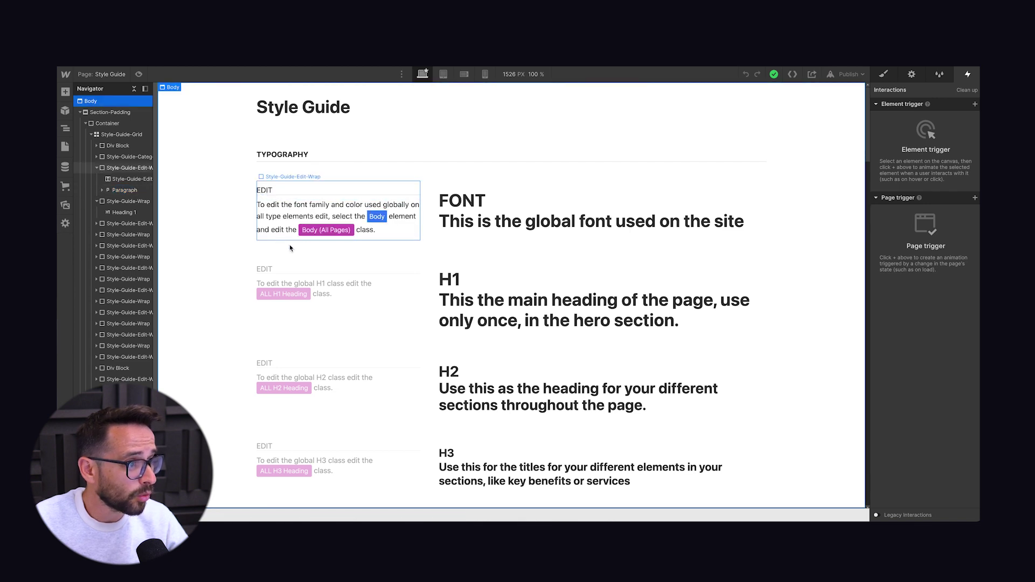
{"action": "left_click", "coordinate": [883, 75]}
{"action": "left_click", "coordinate": [898, 117]}
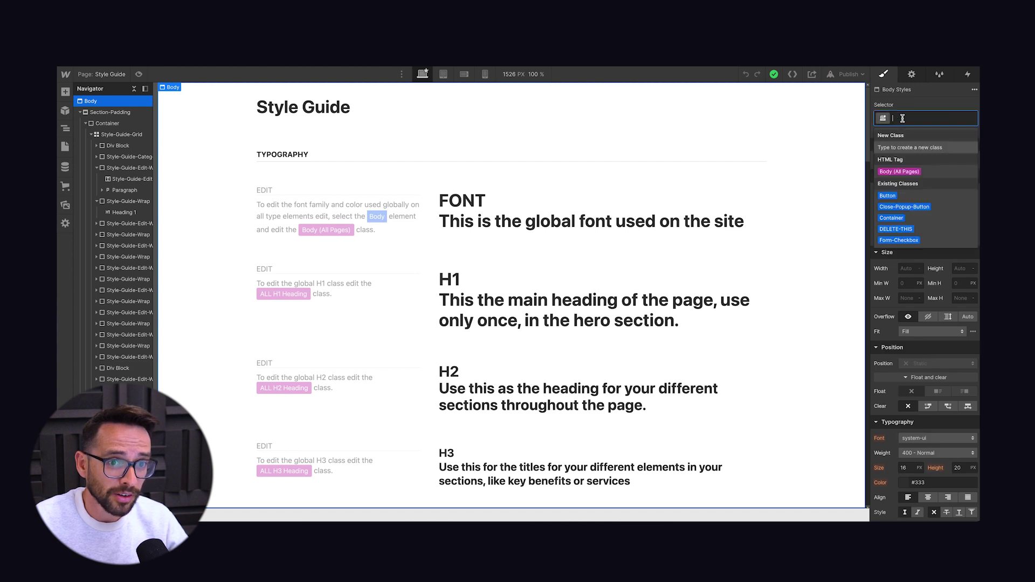
{"action": "left_click", "coordinate": [900, 171]}
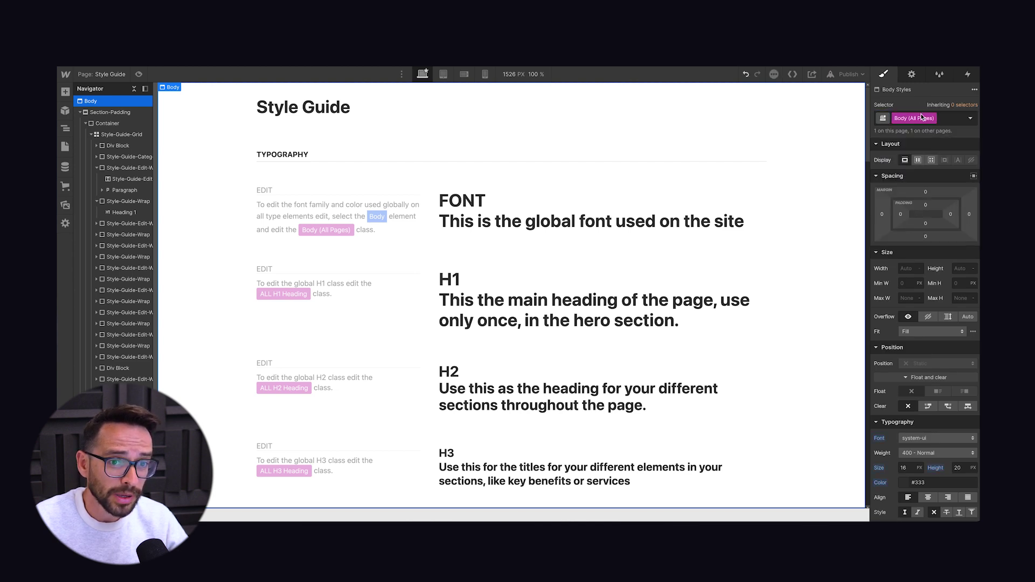
{"action": "scroll", "coordinate": [880, 353], "scroll_direction": "down", "scroll_amount": 3}
{"action": "left_click", "coordinate": [913, 345]}
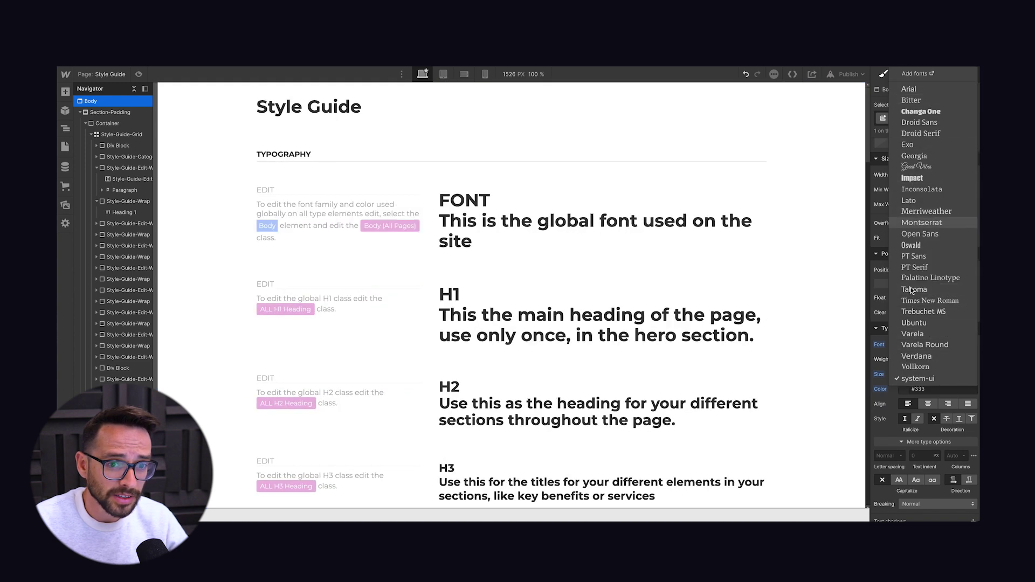
{"action": "left_click", "coordinate": [915, 238]}
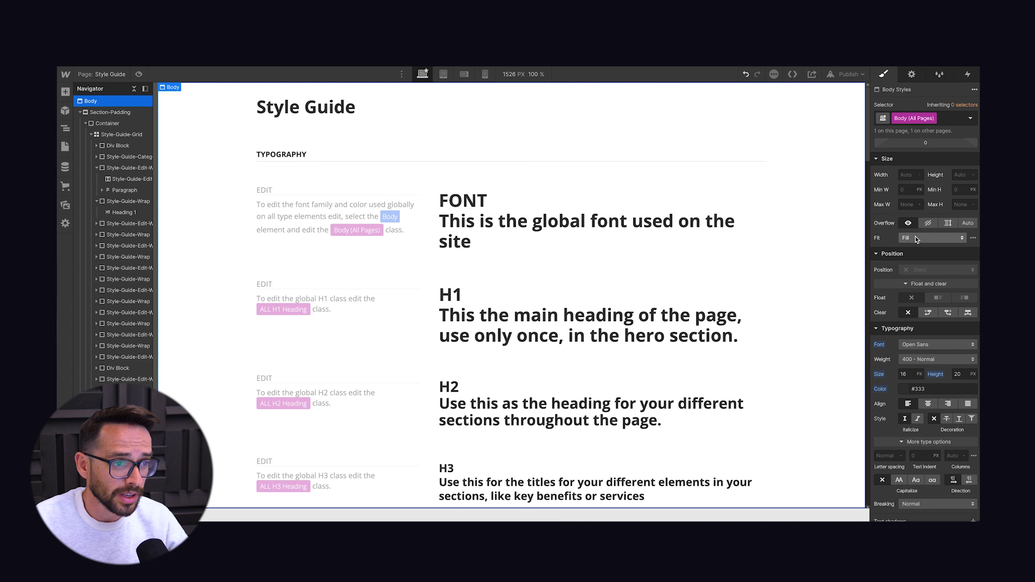
{"action": "left_click", "coordinate": [539, 320]}
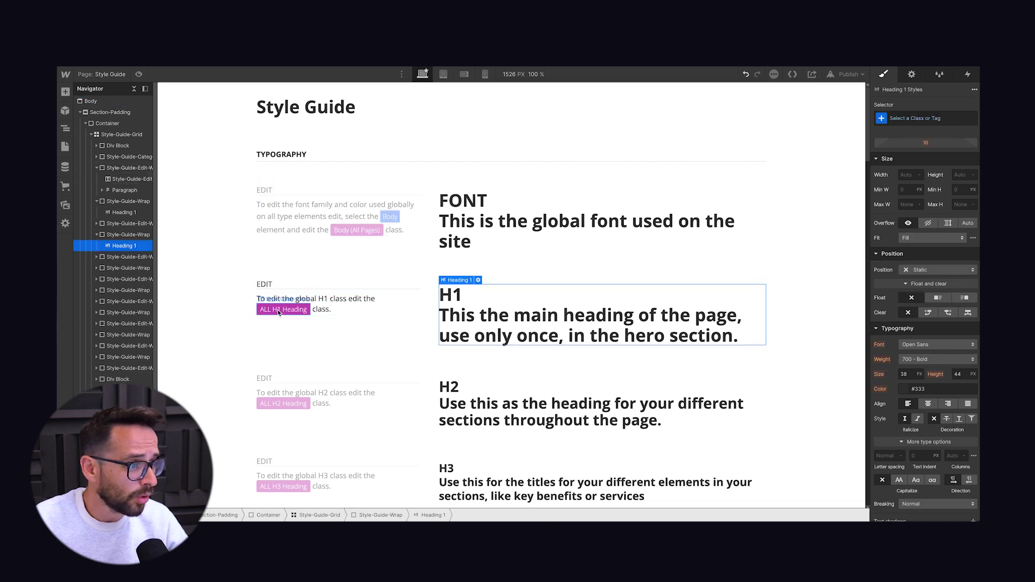
- Apply All H1 Headings to the H1 and set 70 px size with 103% line height
{"action": "left_click", "coordinate": [312, 303]}
{"action": "left_click", "coordinate": [504, 316]}
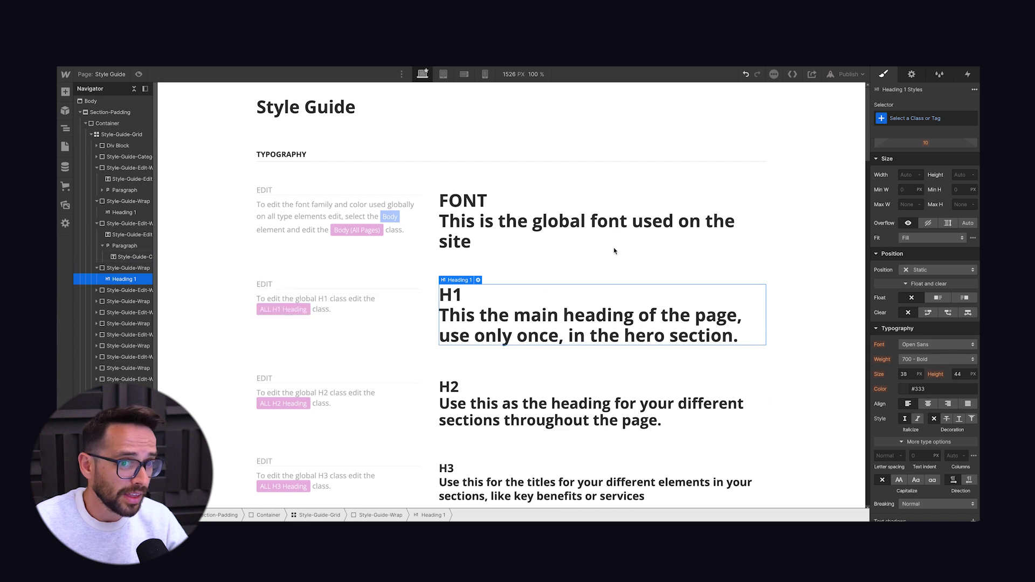
{"action": "left_click", "coordinate": [897, 124]}
{"action": "left_click", "coordinate": [898, 173]}
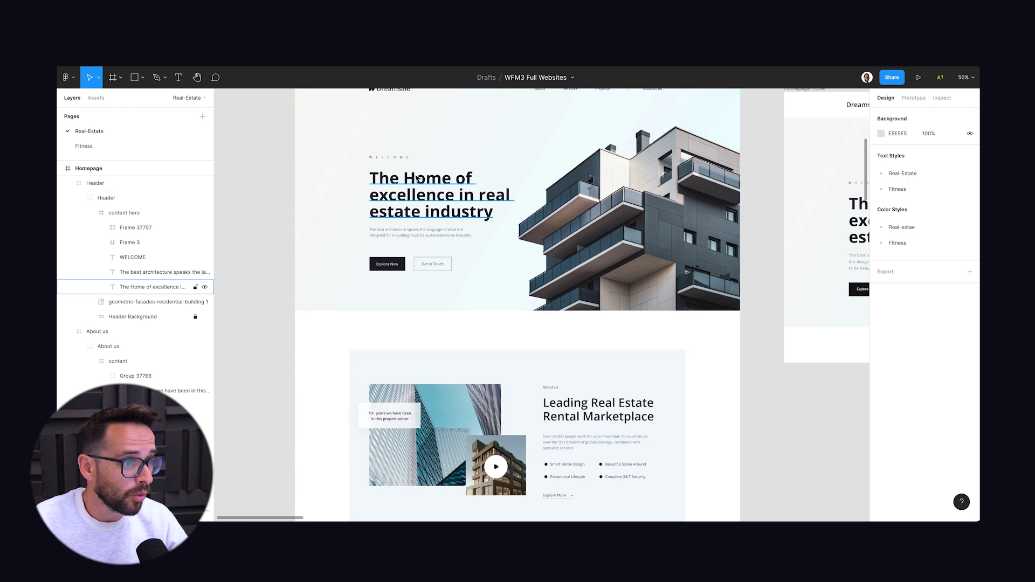
{"action": "left_click", "coordinate": [512, 210]}
{"action": "left_click", "coordinate": [941, 288]}
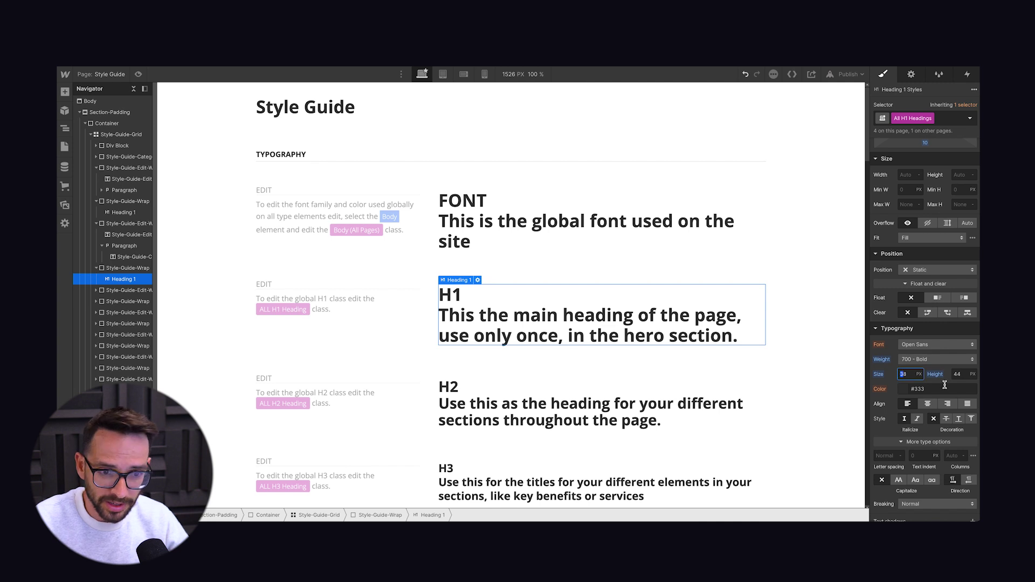
{"action": "left_click", "coordinate": [966, 374]}
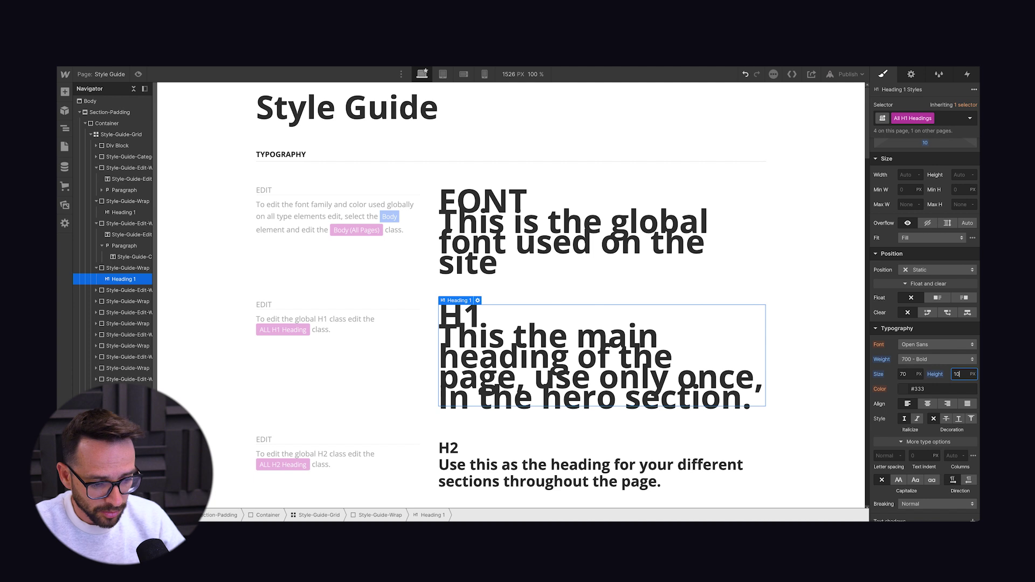
{"action": "key", "text": "Return"}
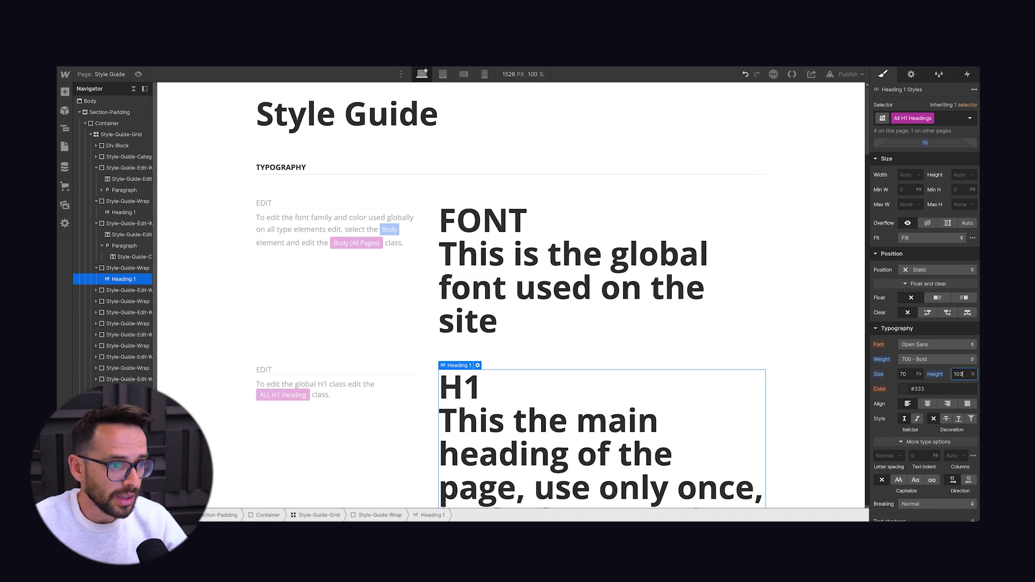
- Select the style guide section and check the H2 heading's style
{"action": "scroll", "coordinate": [388, 259], "scroll_direction": "down", "scroll_amount": 5}
{"action": "scroll", "coordinate": [433, 282], "scroll_direction": "up", "scroll_amount": 3}
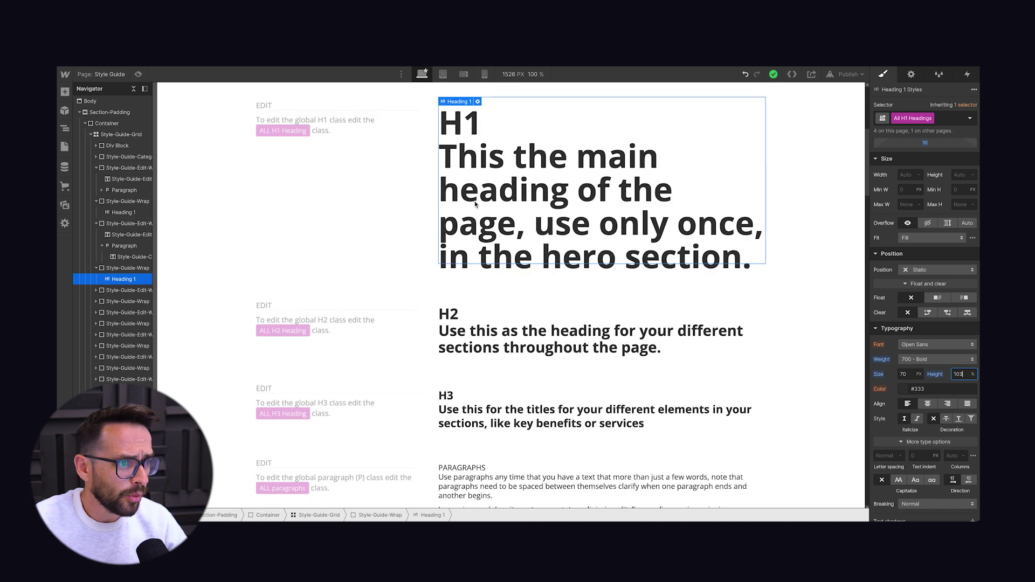
{"action": "left_click", "coordinate": [797, 303]}
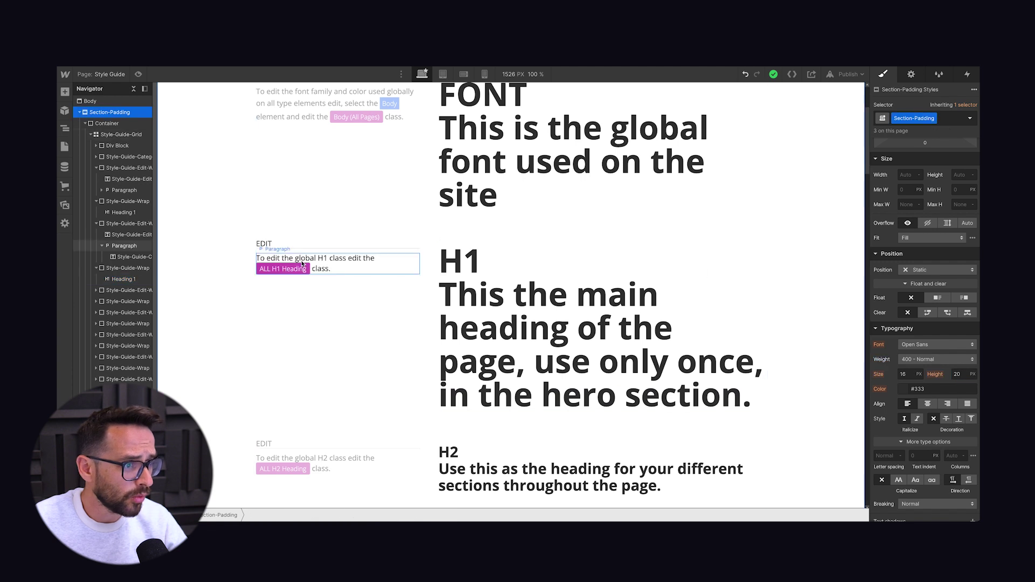
{"action": "scroll", "coordinate": [467, 204], "scroll_direction": "down", "scroll_amount": 2}
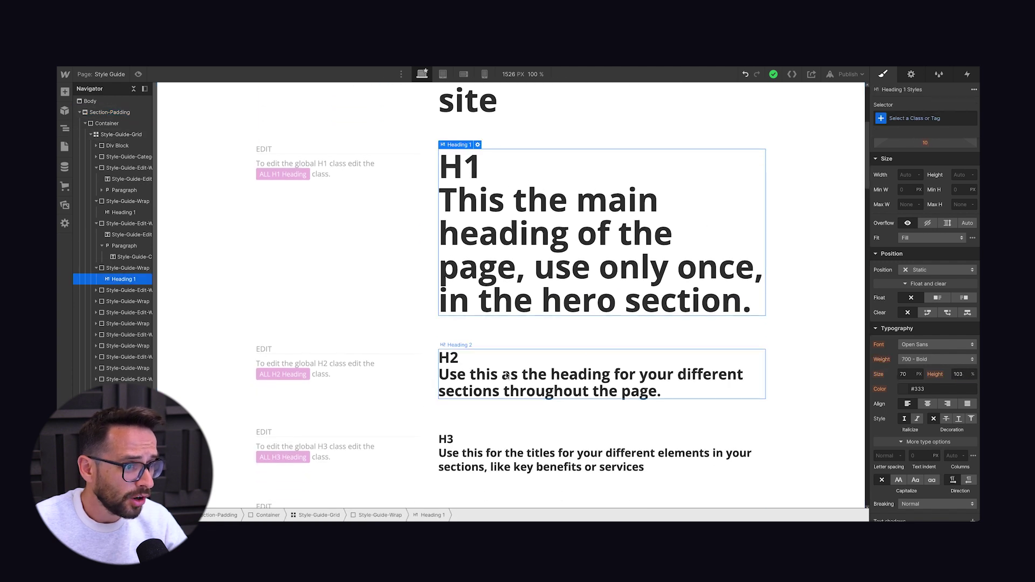
{"action": "scroll", "coordinate": [512, 350], "scroll_direction": "down", "scroll_amount": 2}
{"action": "left_click", "coordinate": [480, 268]}
- Select the Dark Color swatch and bring its Backgrounds settings into view
{"action": "scroll", "coordinate": [480, 268], "scroll_direction": "down", "scroll_amount": 2}
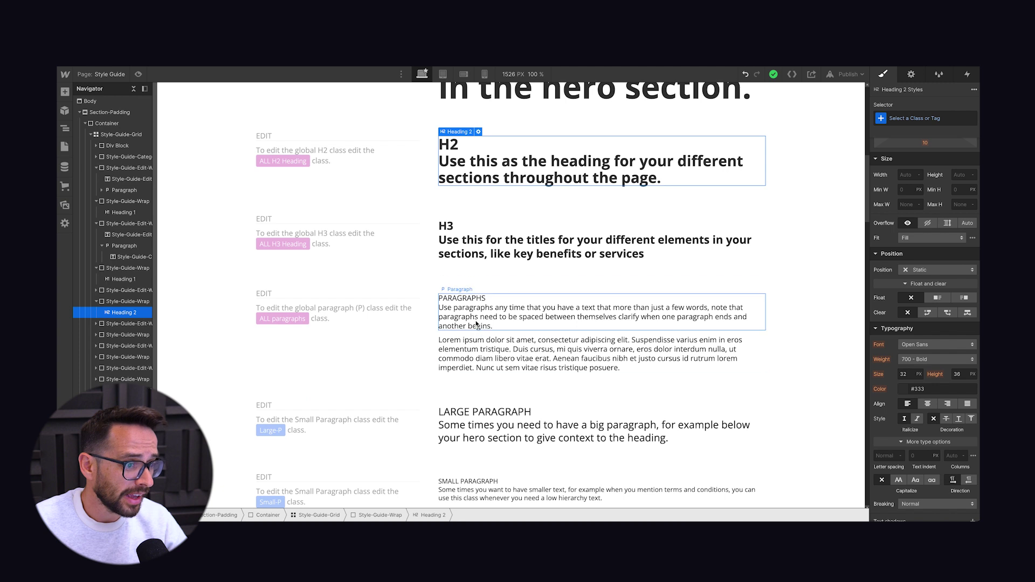
{"action": "scroll", "coordinate": [505, 149], "scroll_direction": "down", "scroll_amount": 3}
{"action": "scroll", "coordinate": [505, 150], "scroll_direction": "down", "scroll_amount": 1}
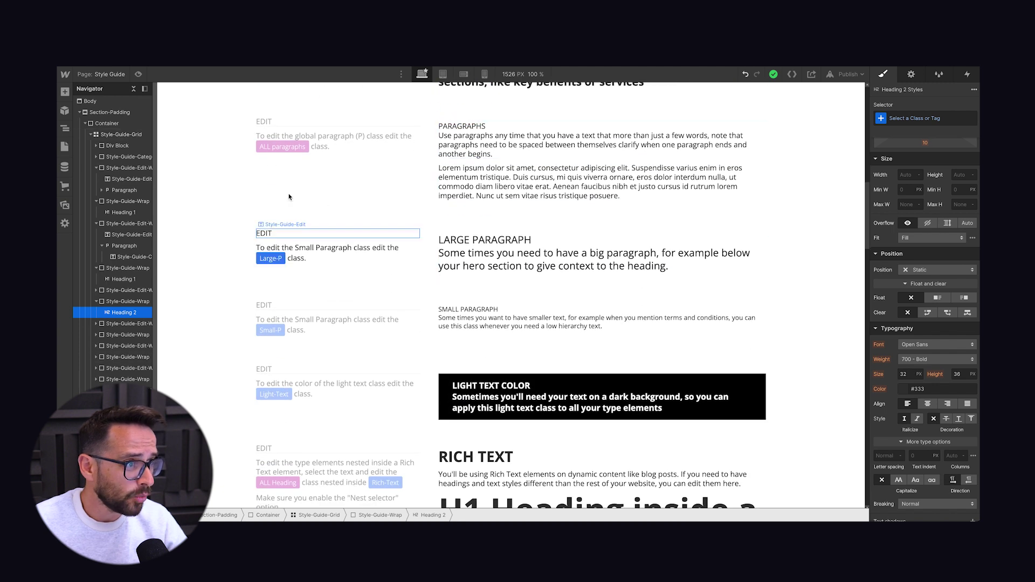
{"action": "scroll", "coordinate": [329, 273], "scroll_direction": "down", "scroll_amount": 12}
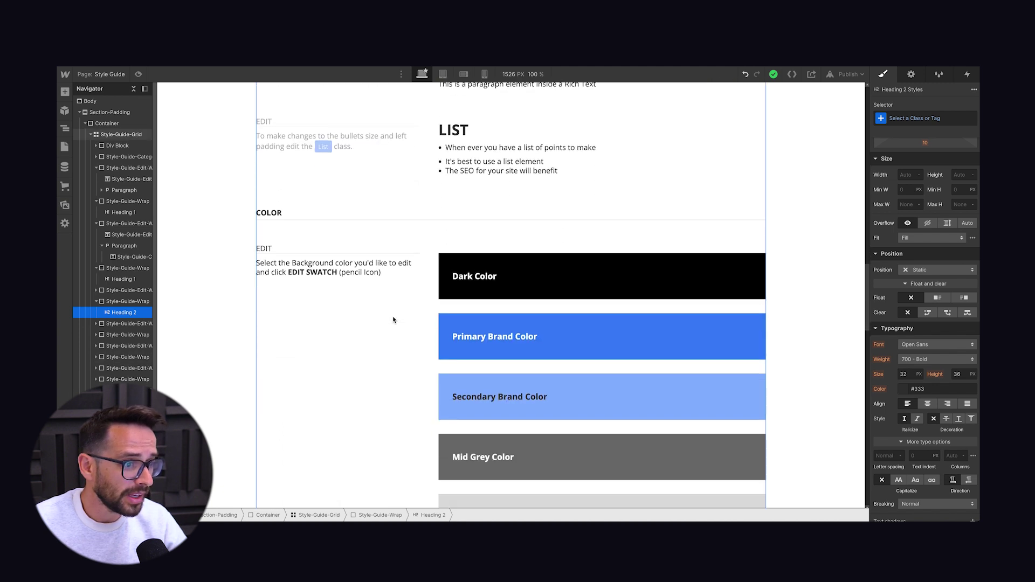
{"action": "left_click", "coordinate": [557, 274]}
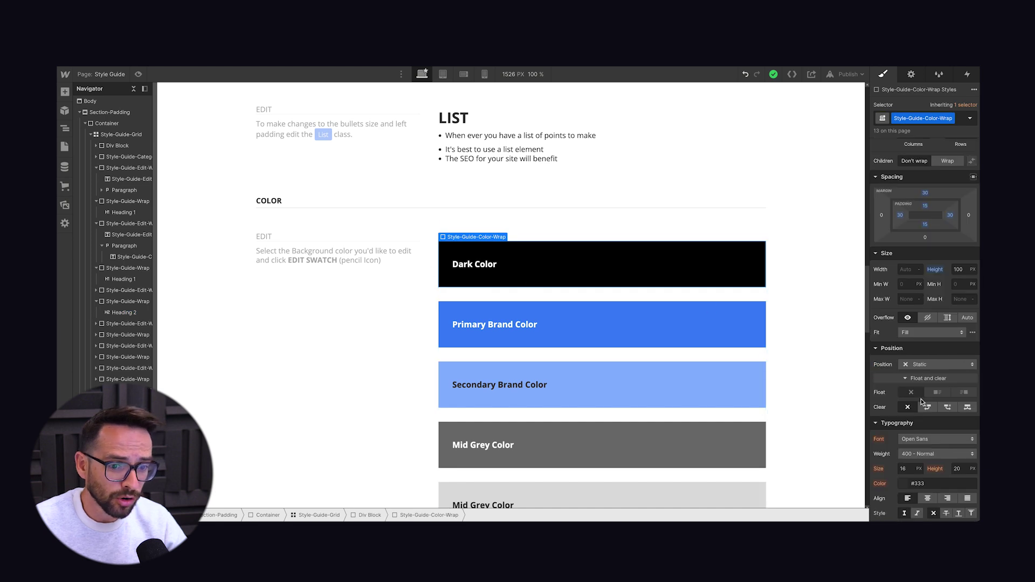
{"action": "scroll", "coordinate": [926, 371], "scroll_direction": "down", "scroll_amount": 1}
{"action": "scroll", "coordinate": [926, 371], "scroll_direction": "down", "scroll_amount": 3}
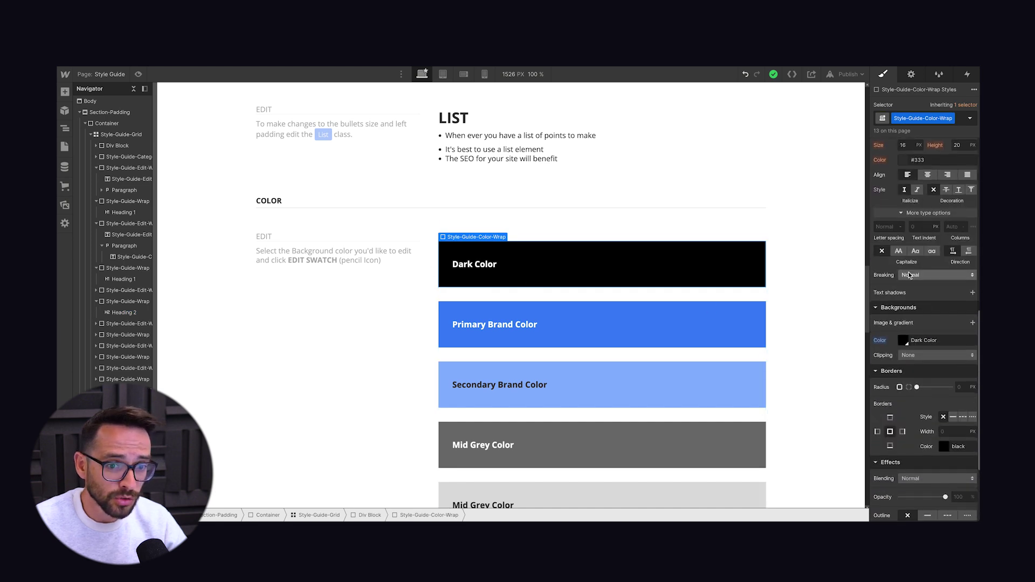
- Look up the Main Brand colour of the Explore Now button in Figma
{"action": "left_click", "coordinate": [903, 341]}
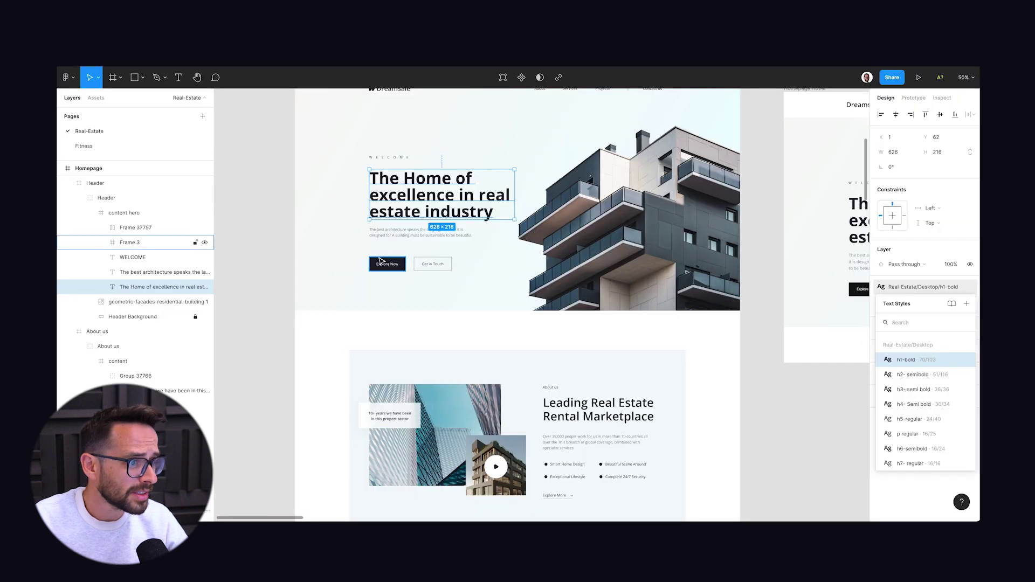
{"action": "left_click", "coordinate": [129, 242]}
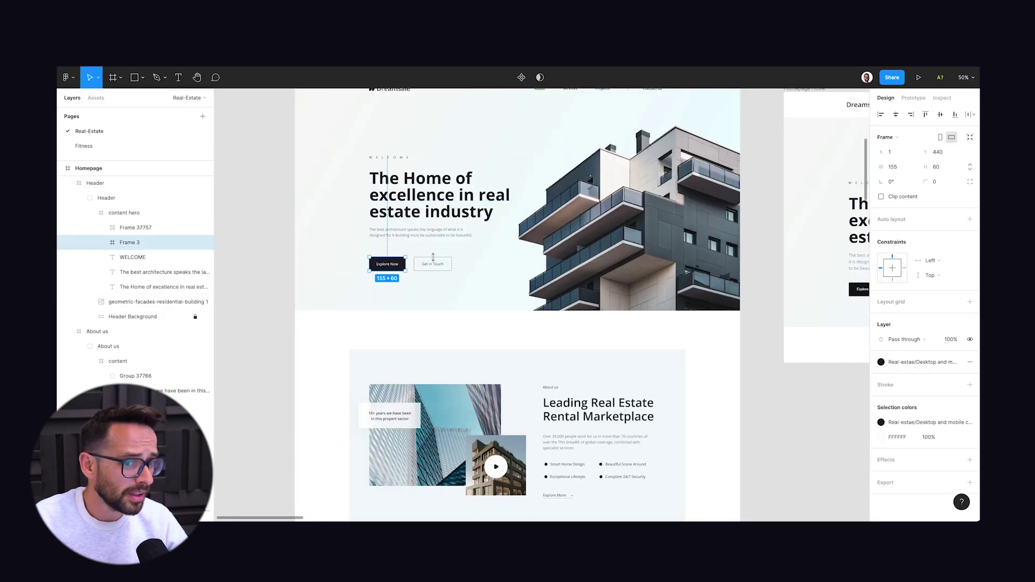
{"action": "left_click", "coordinate": [891, 365]}
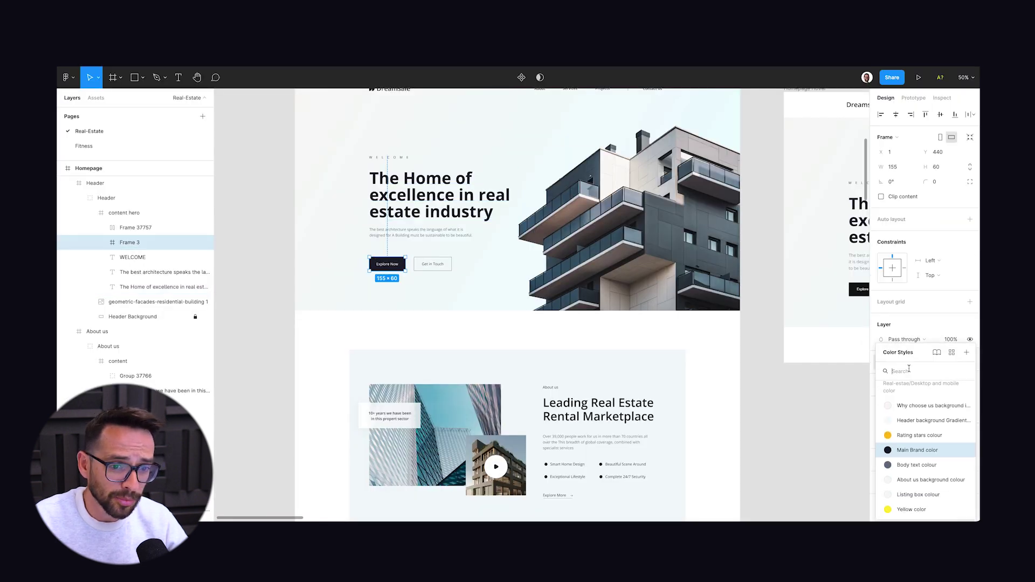
{"action": "left_click", "coordinate": [964, 450]}
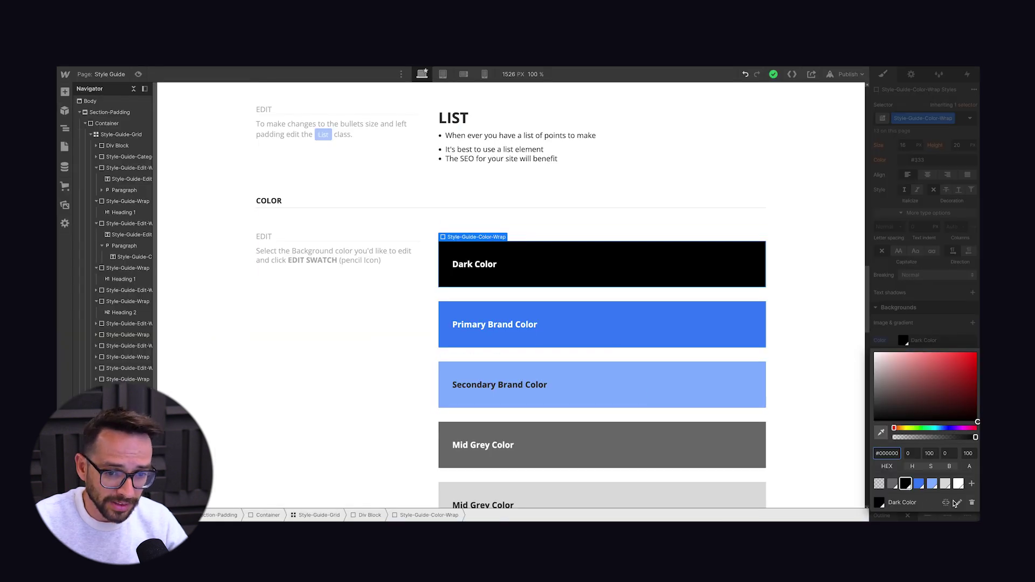
- Paste #1e1e2f into the Dark Color swatch's hex value and save it
{"action": "left_click", "coordinate": [959, 502]}
{"action": "left_click", "coordinate": [892, 433]}
{"action": "type", "text": "#1e1e2f"}
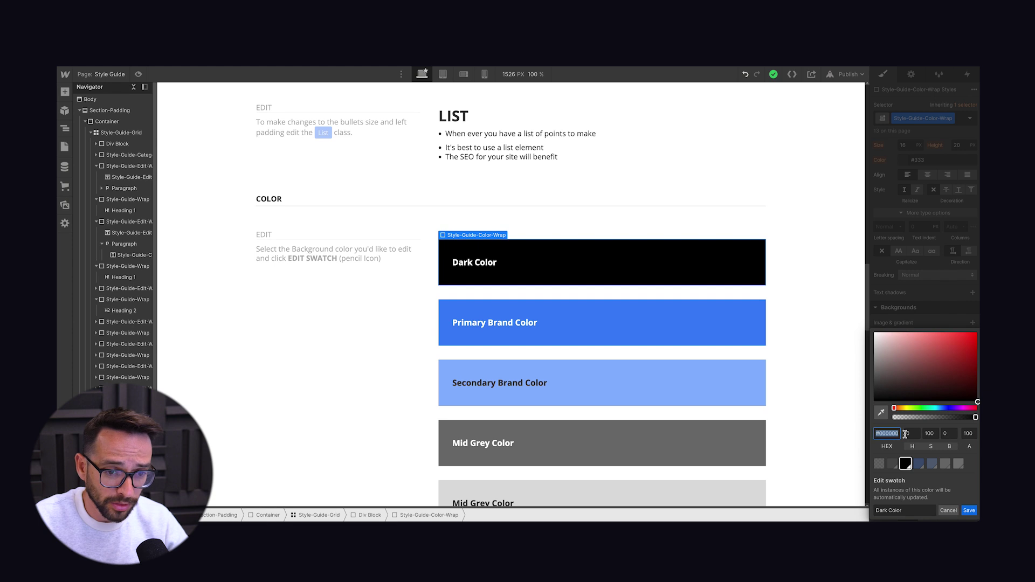
{"action": "left_click", "coordinate": [908, 433]}
{"action": "left_click", "coordinate": [969, 510]}
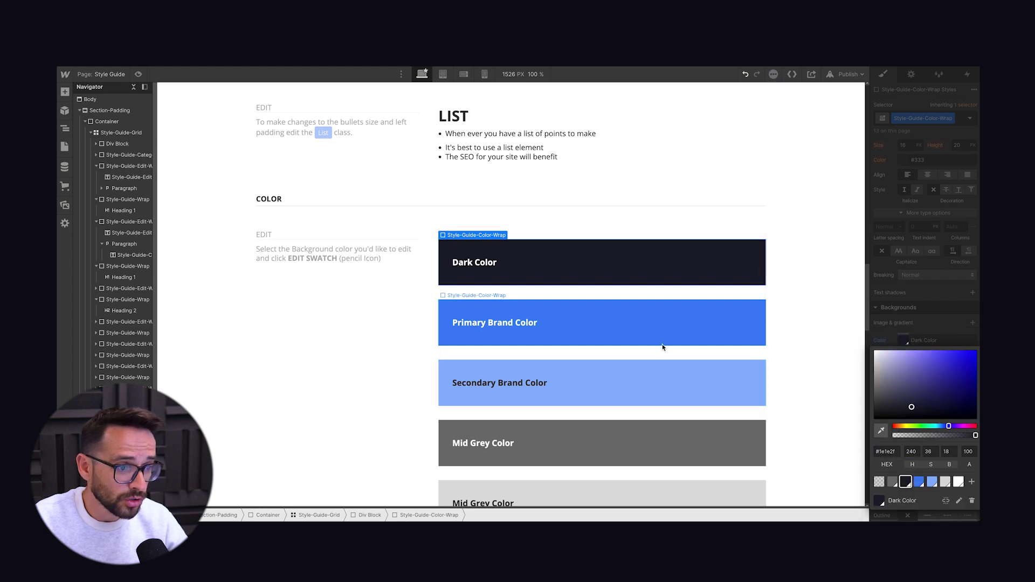
{"action": "scroll", "coordinate": [663, 343], "scroll_direction": "down", "scroll_amount": 6}
{"action": "scroll", "coordinate": [759, 399], "scroll_direction": "down", "scroll_amount": 1}
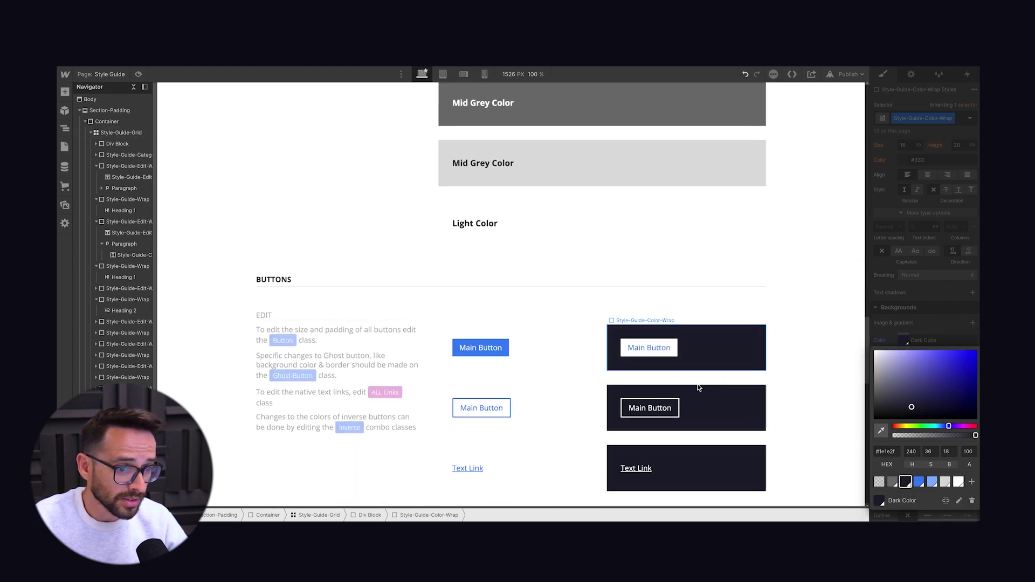
- Close the colour editor and select the Section-Padding tag and its white box in Layout Elements
{"action": "scroll", "coordinate": [603, 255], "scroll_direction": "up", "scroll_amount": 4}
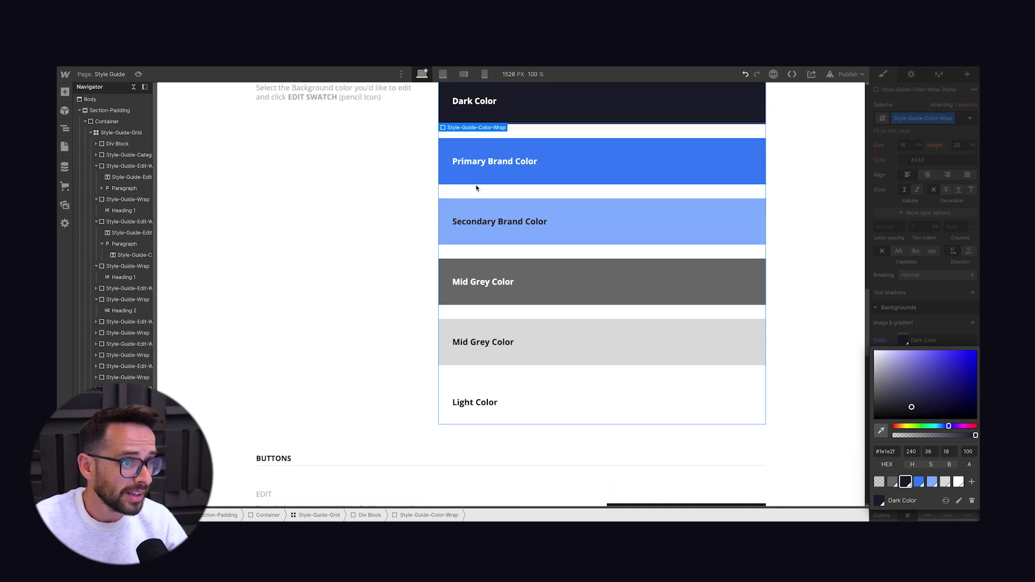
{"action": "left_click", "coordinate": [321, 271]}
{"action": "scroll", "coordinate": [321, 269], "scroll_direction": "down", "scroll_amount": 11}
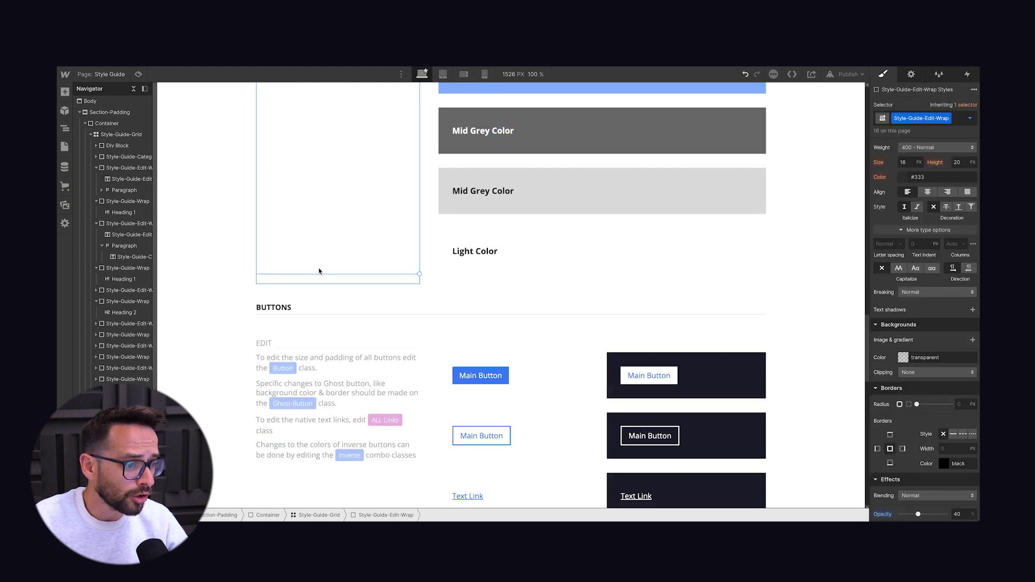
{"action": "scroll", "coordinate": [325, 253], "scroll_direction": "down", "scroll_amount": 7}
{"action": "scroll", "coordinate": [436, 214], "scroll_direction": "up", "scroll_amount": 1}
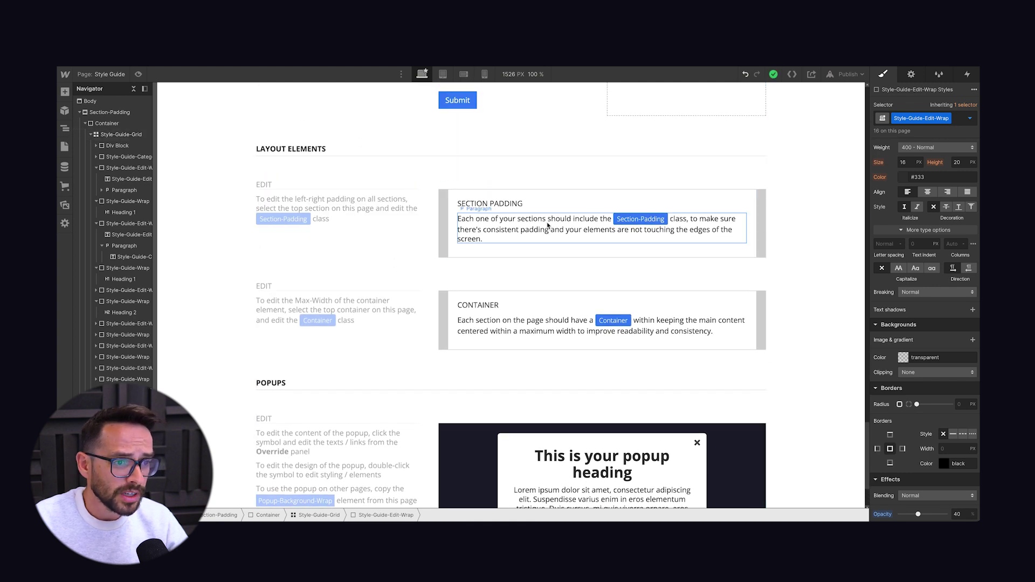
{"action": "left_click", "coordinate": [634, 221]}
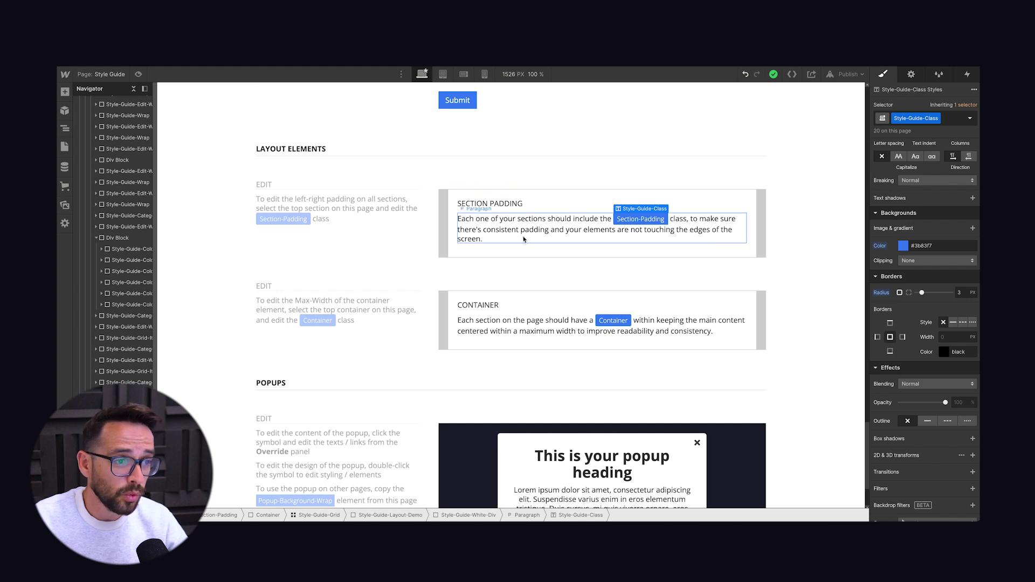
{"action": "left_click", "coordinate": [449, 216]}
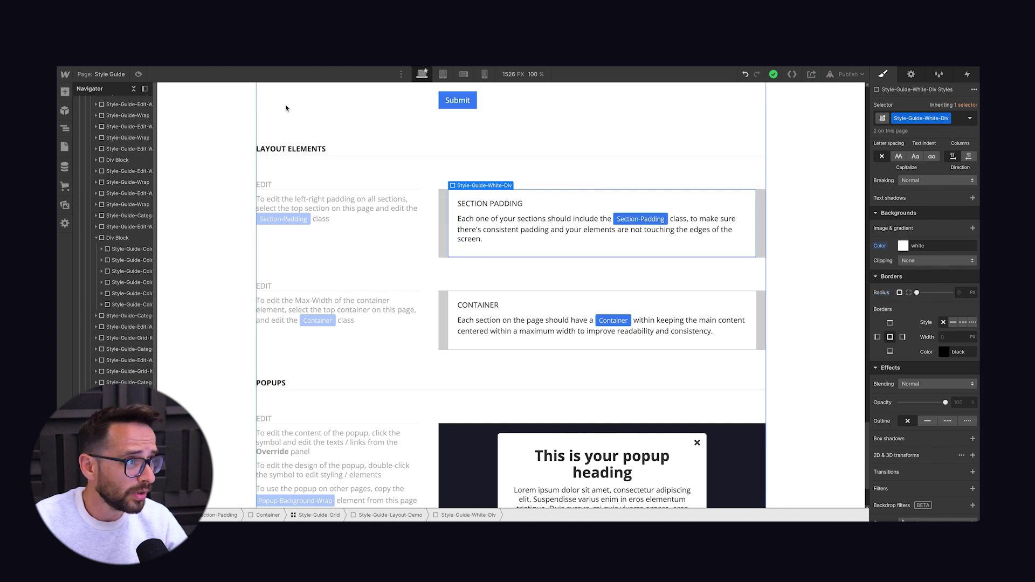
- Preview the Style Guide at tablet and mobile landscape widths, then return to desktop editing
{"action": "left_click", "coordinate": [139, 74]}
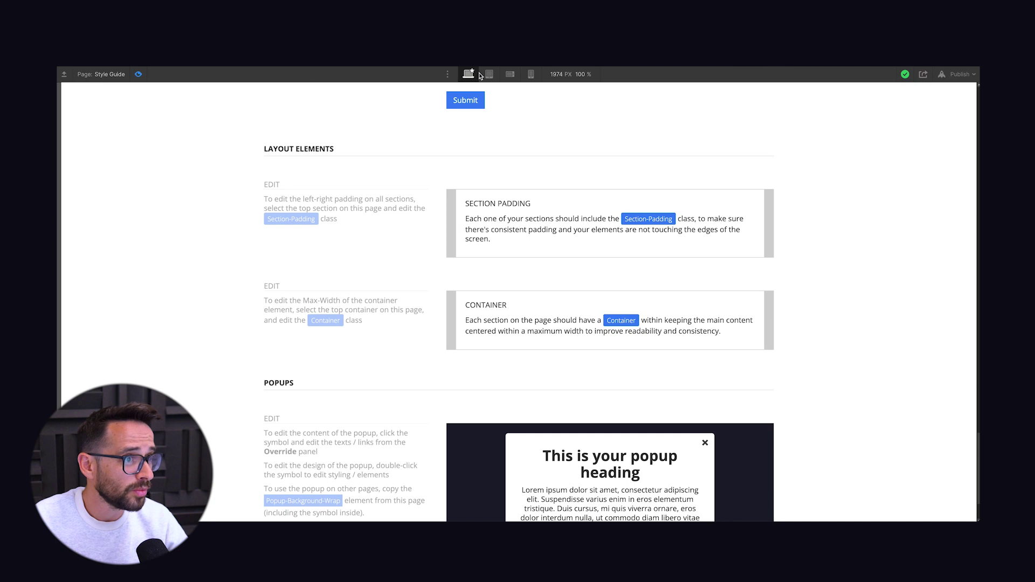
{"action": "left_click", "coordinate": [489, 74]}
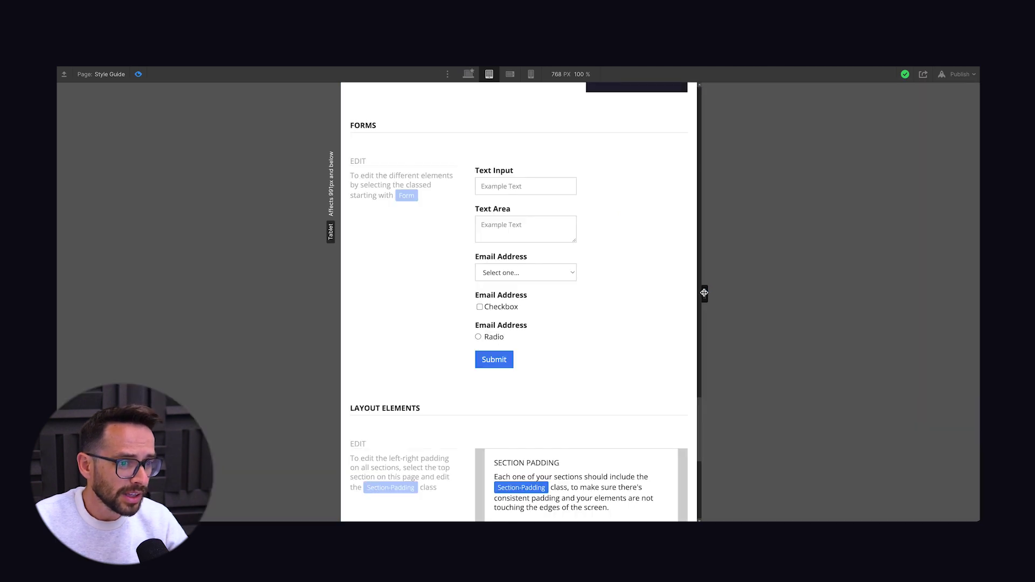
{"action": "left_click_drag", "start_coordinate": [705, 294], "coordinate": [670, 293]}
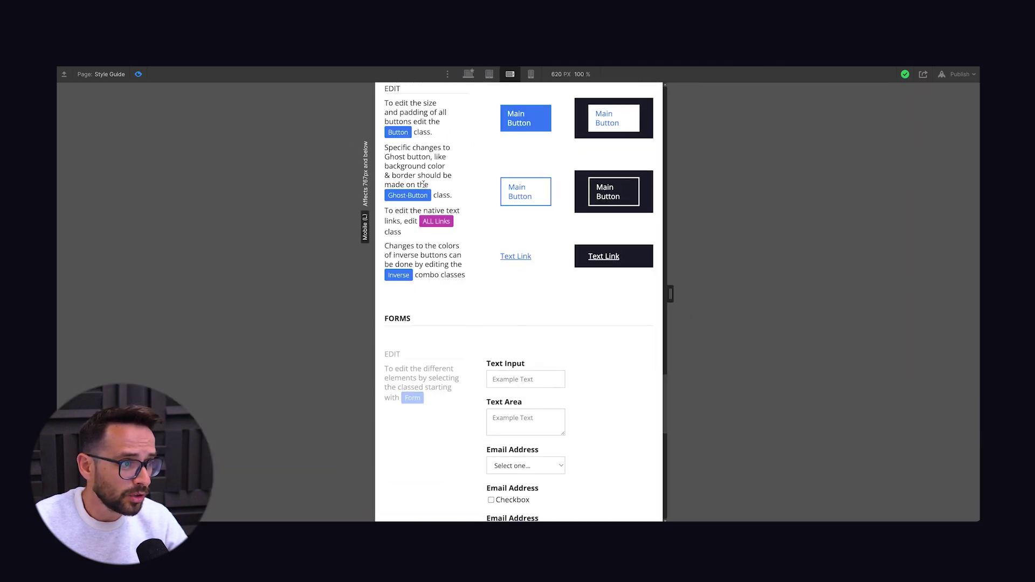
{"action": "left_click_drag", "start_coordinate": [672, 297], "coordinate": [731, 293]}
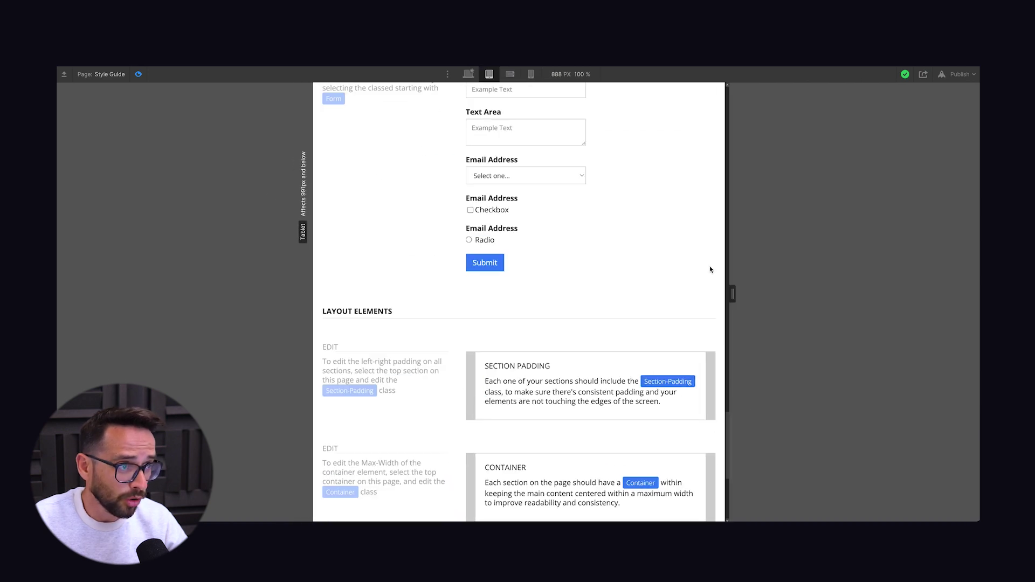
{"action": "left_click", "coordinate": [138, 74]}
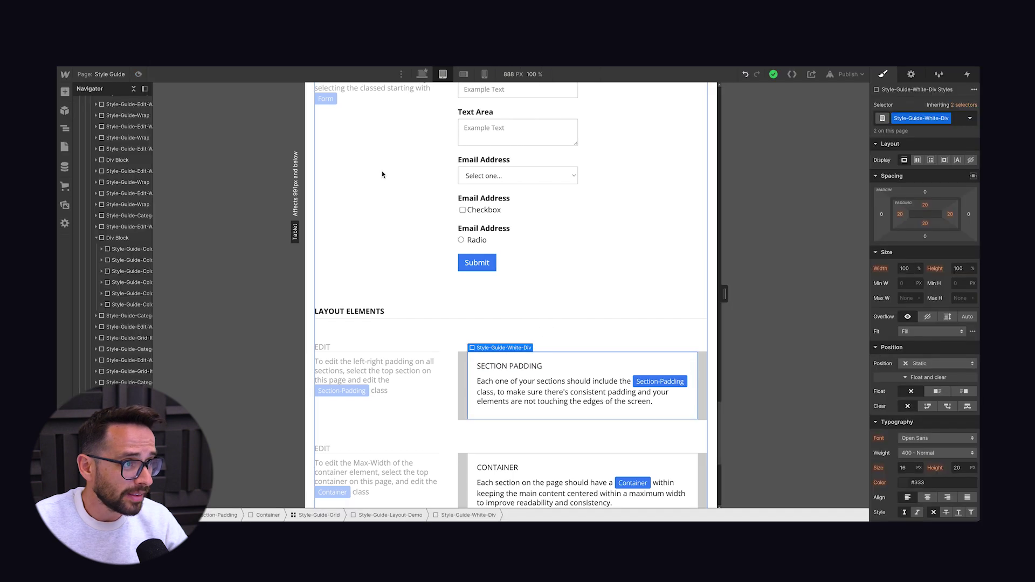
{"action": "left_click", "coordinate": [422, 74]}
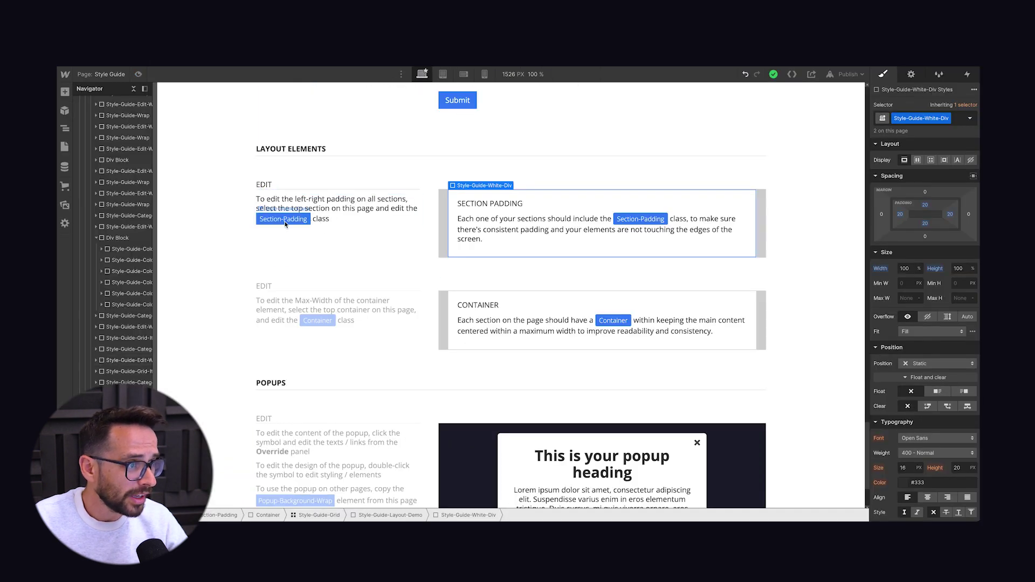
{"action": "left_click", "coordinate": [96, 138], "text": "alt"}
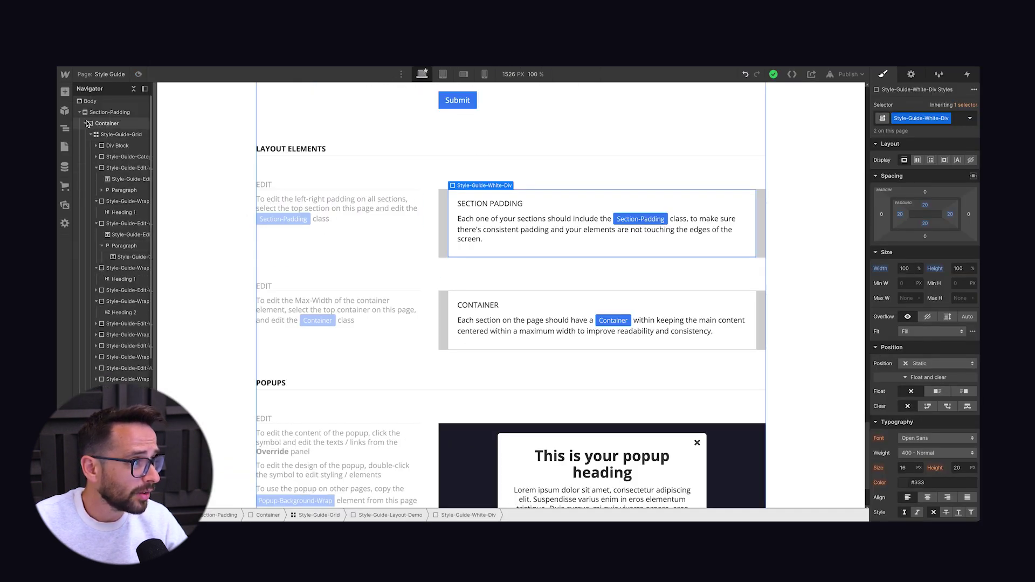
{"action": "left_click", "coordinate": [119, 111]}
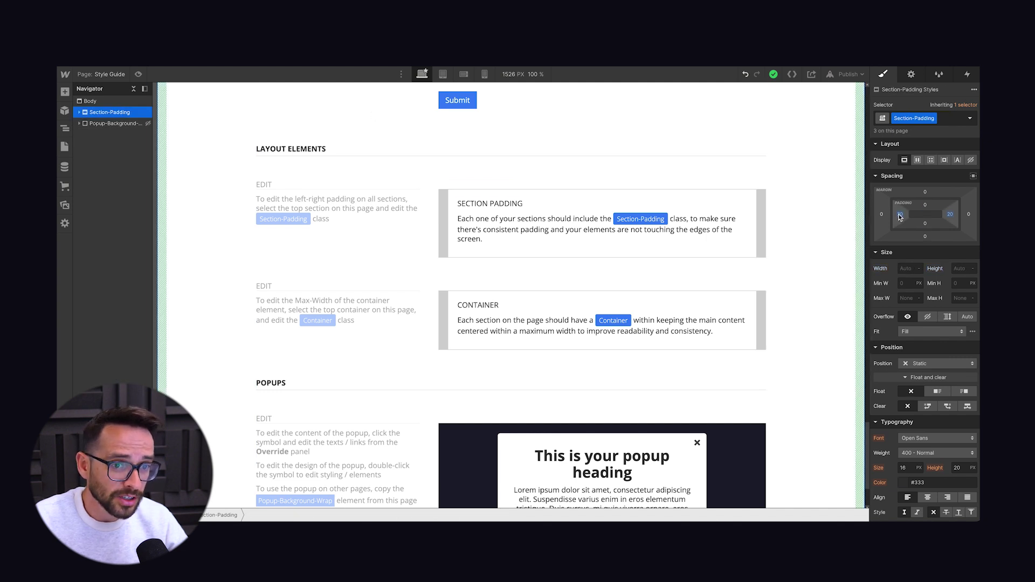
{"action": "left_click_drag", "start_coordinate": [899, 217], "coordinate": [775, 218]}
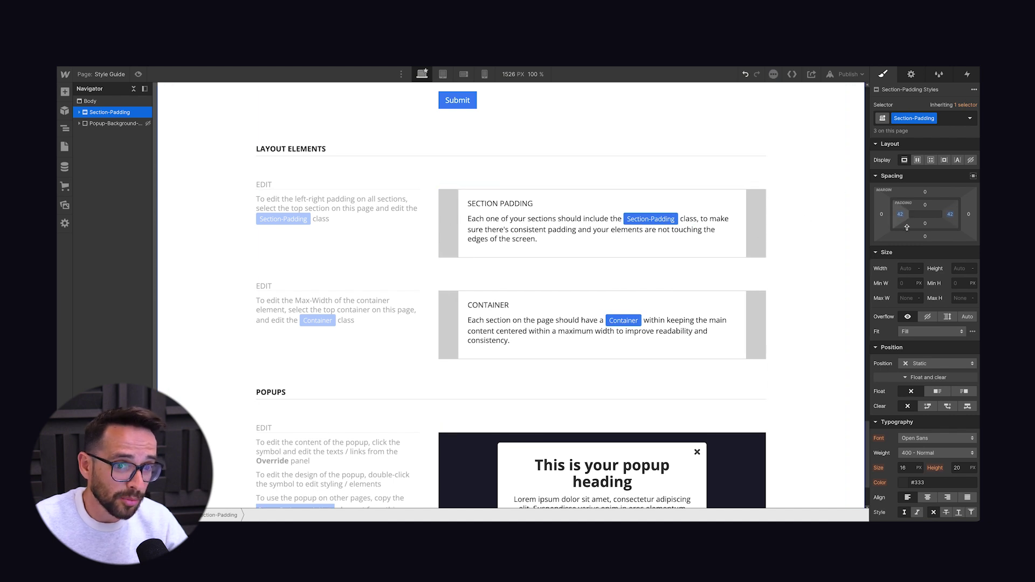
{"action": "left_click_drag", "start_coordinate": [899, 216], "coordinate": [891, 217]}
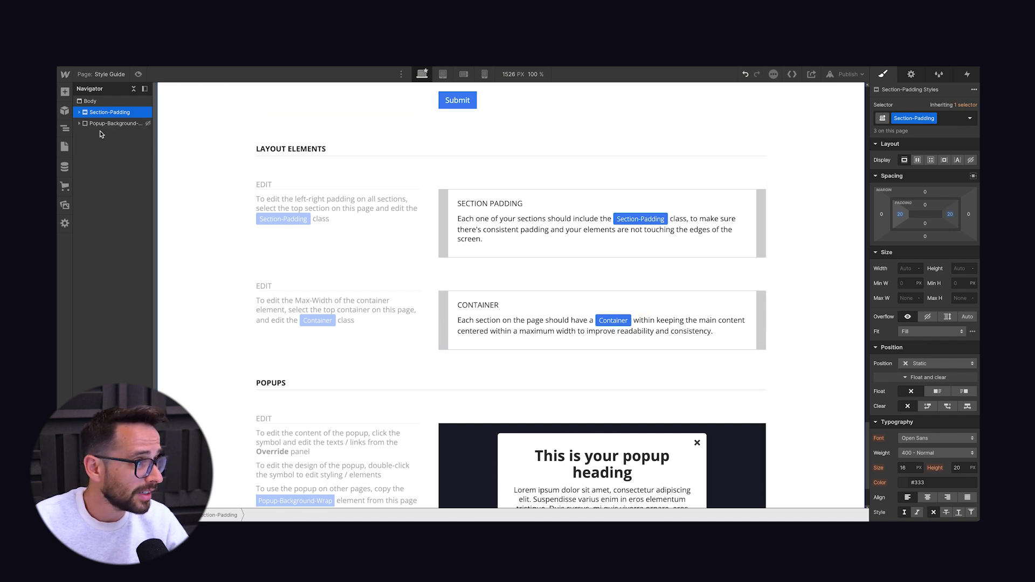
{"action": "left_click", "coordinate": [79, 112]}
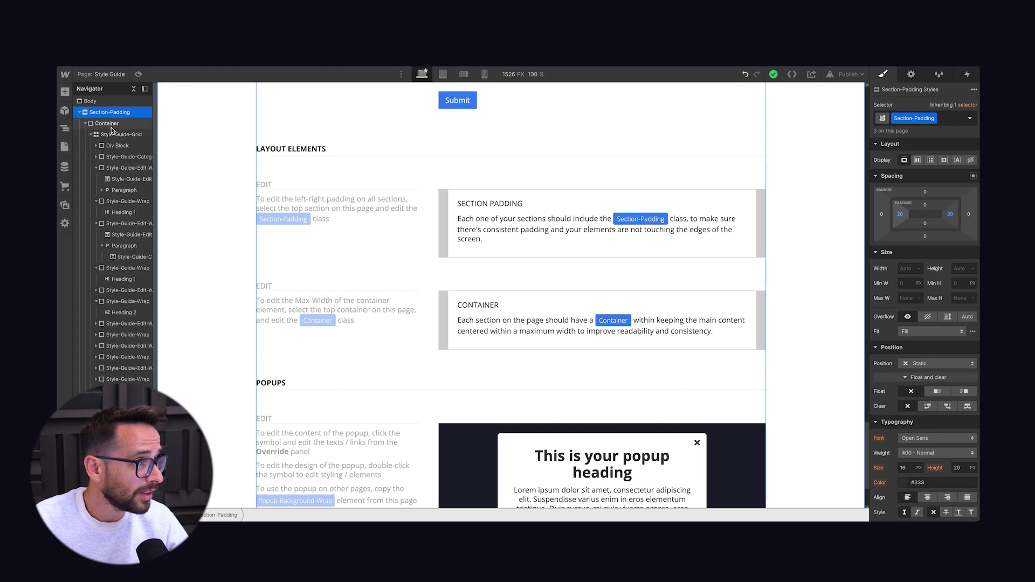
{"action": "left_click", "coordinate": [108, 123]}
{"action": "left_click", "coordinate": [90, 135]}
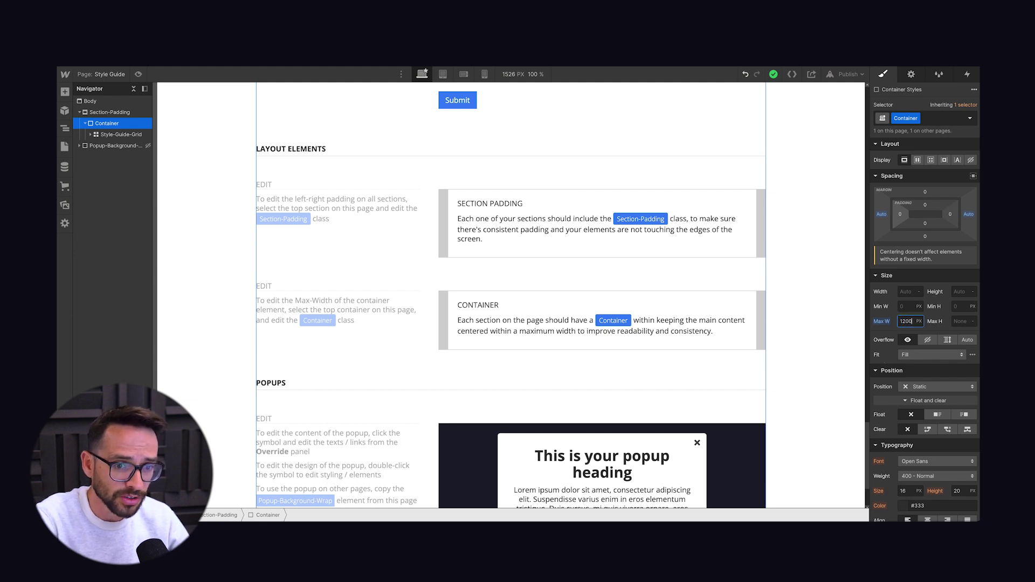
{"action": "key", "text": "Return"}
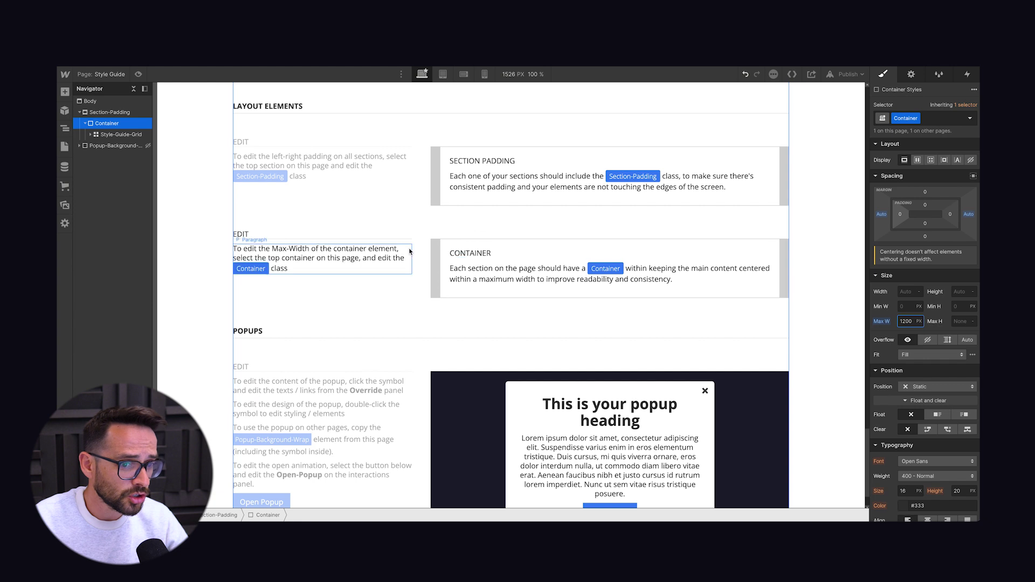
{"action": "key", "text": "ctrl+z"}
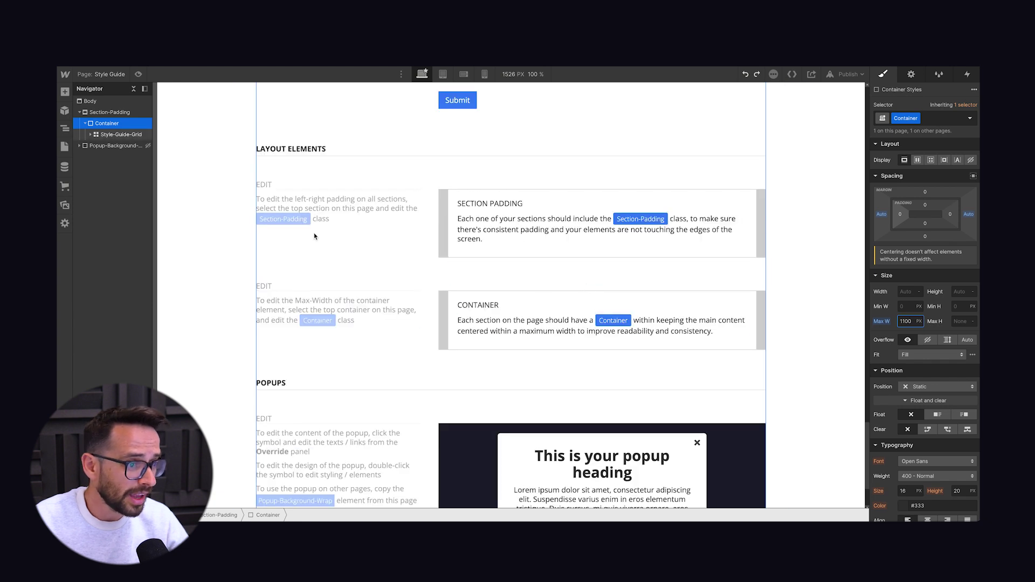
{"action": "left_click", "coordinate": [785, 331]}
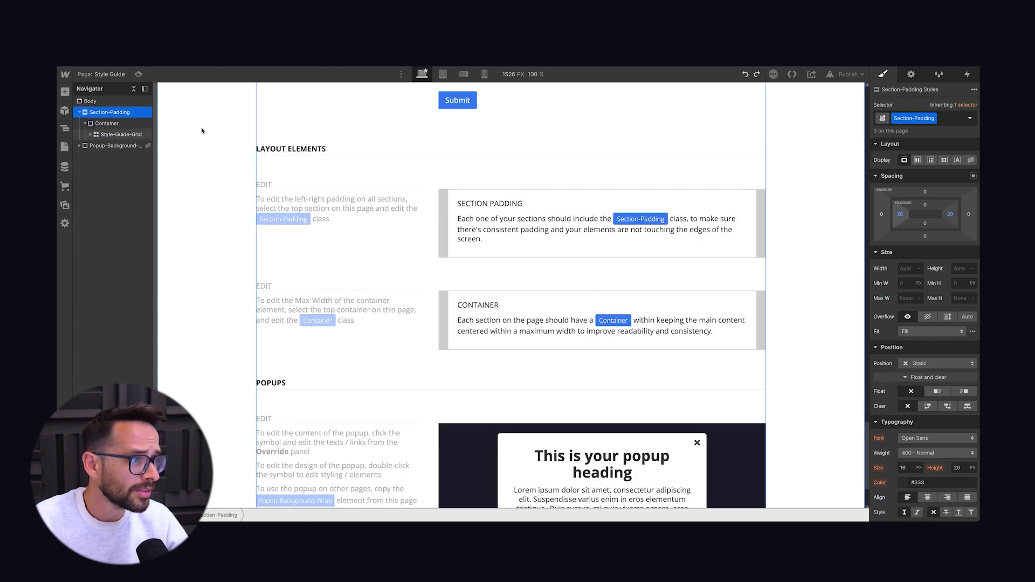
- Switch to the Home page, delete the DELETE-THIS wrapper element, and select the page body
{"action": "left_click", "coordinate": [66, 150]}
{"action": "left_click", "coordinate": [111, 143]}
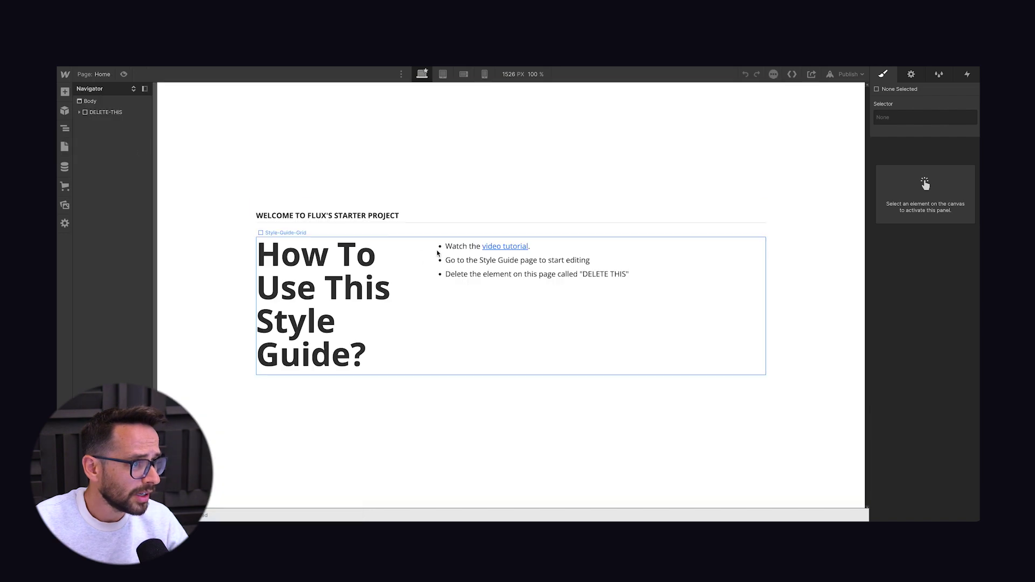
{"action": "left_click", "coordinate": [391, 228]}
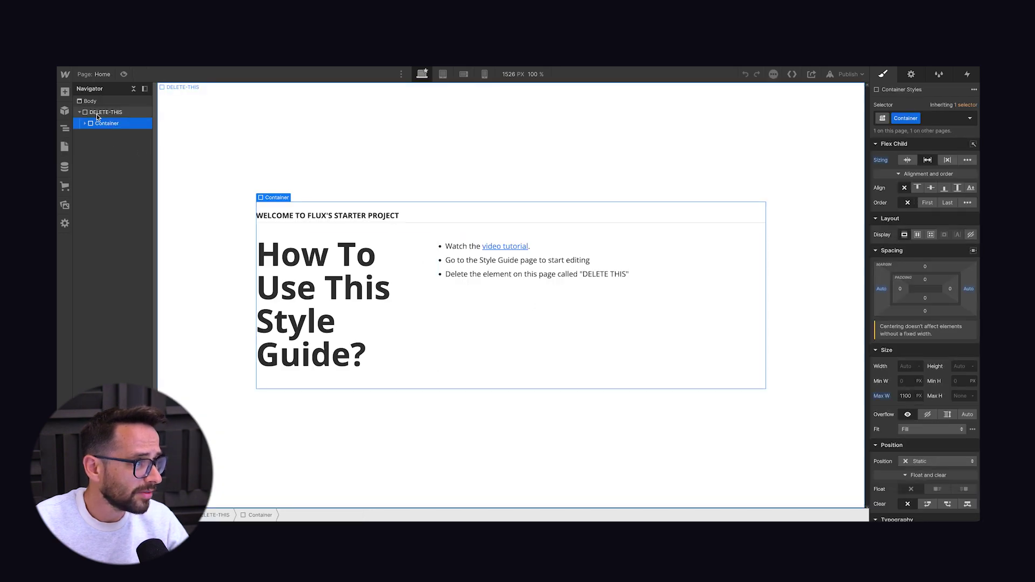
{"action": "left_click", "coordinate": [98, 117]}
{"action": "key", "text": "Delete"}
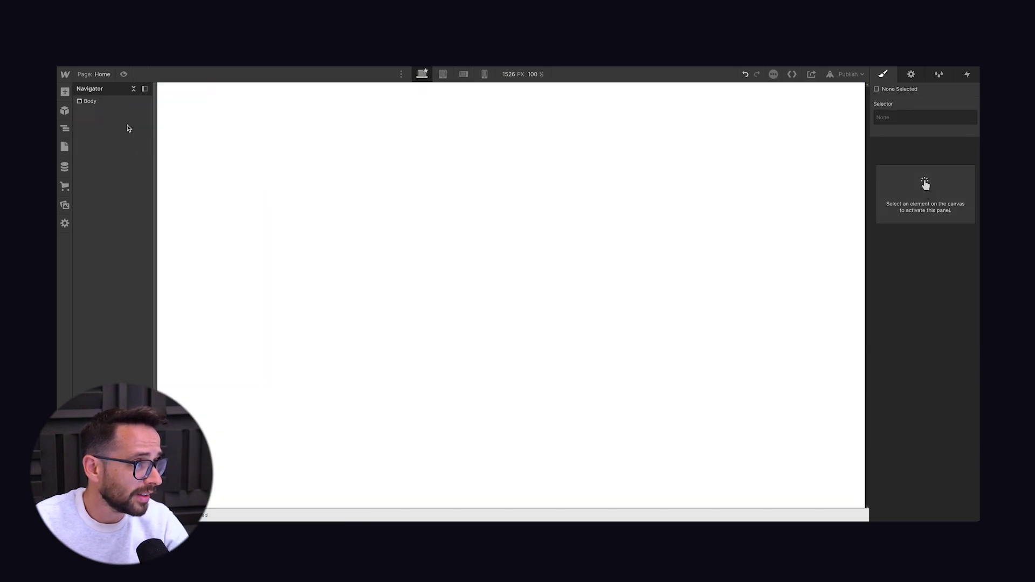
{"action": "left_click", "coordinate": [90, 102]}
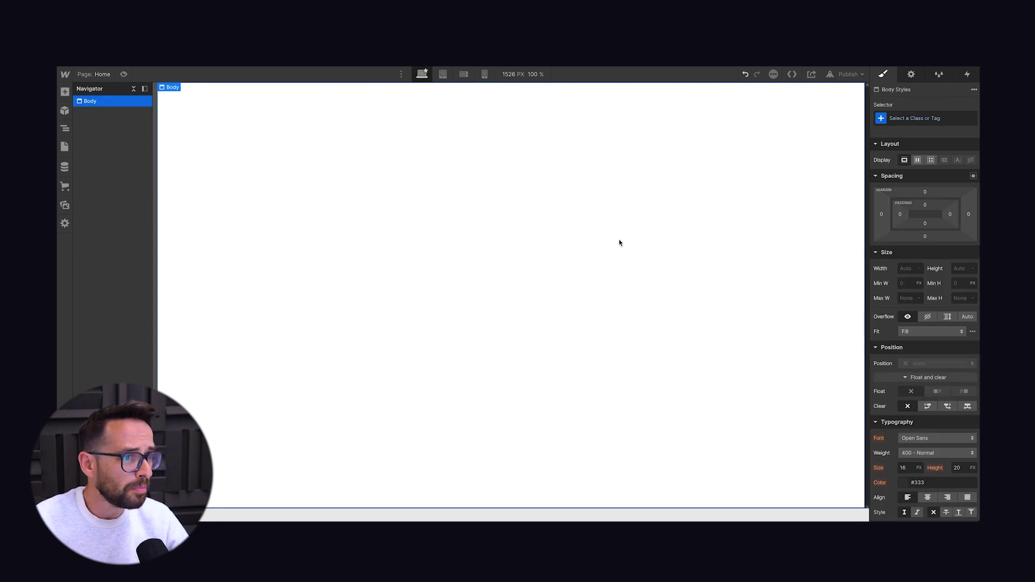
- Add a new section to the Home page body with the Section-Padding class
{"action": "left_click", "coordinate": [66, 93]}
{"action": "left_click_drag", "start_coordinate": [102, 161], "coordinate": [453, 173]}
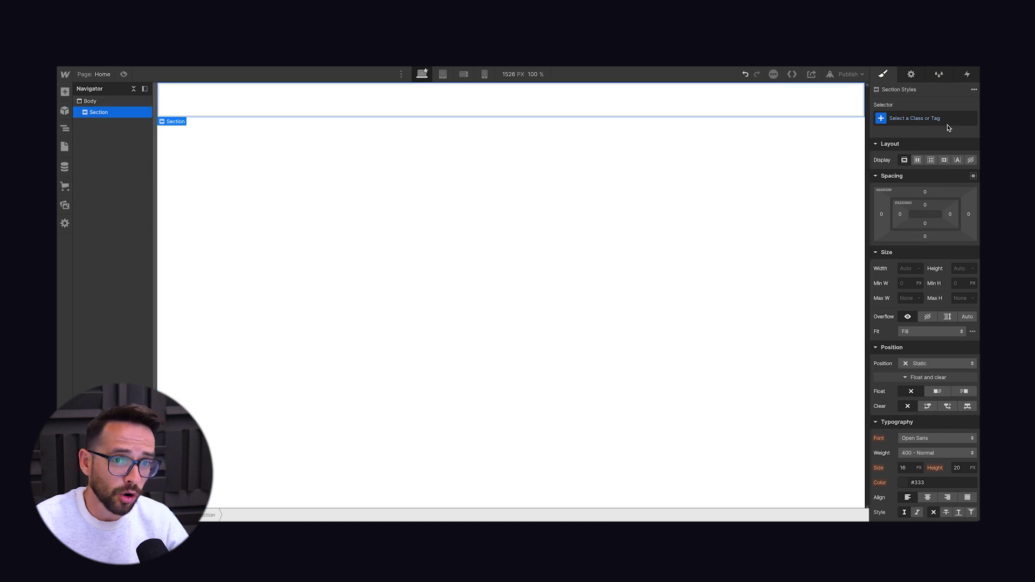
{"action": "left_click", "coordinate": [948, 125]}
{"action": "type", "text": "sec"}
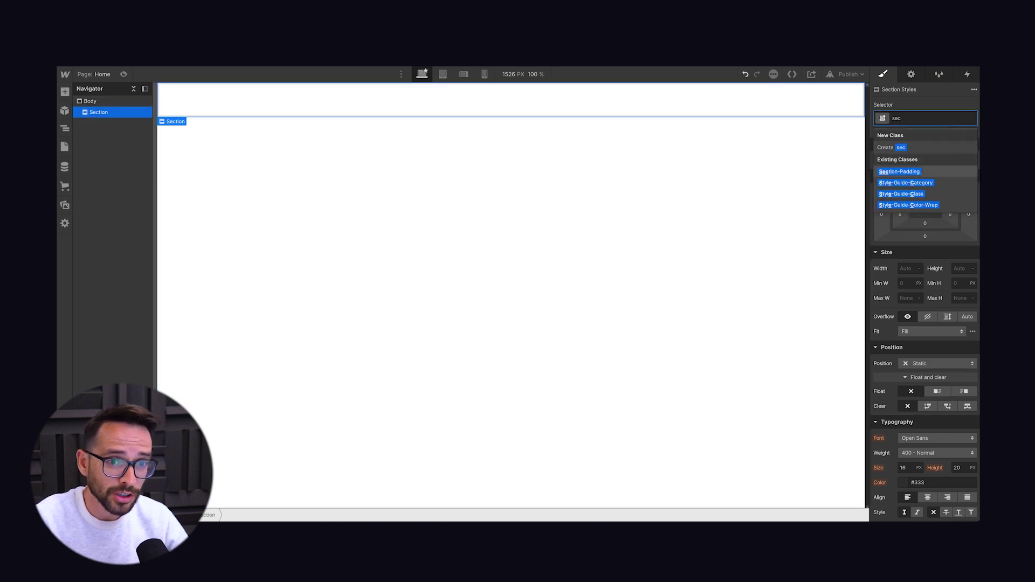
{"action": "key", "text": "Return"}
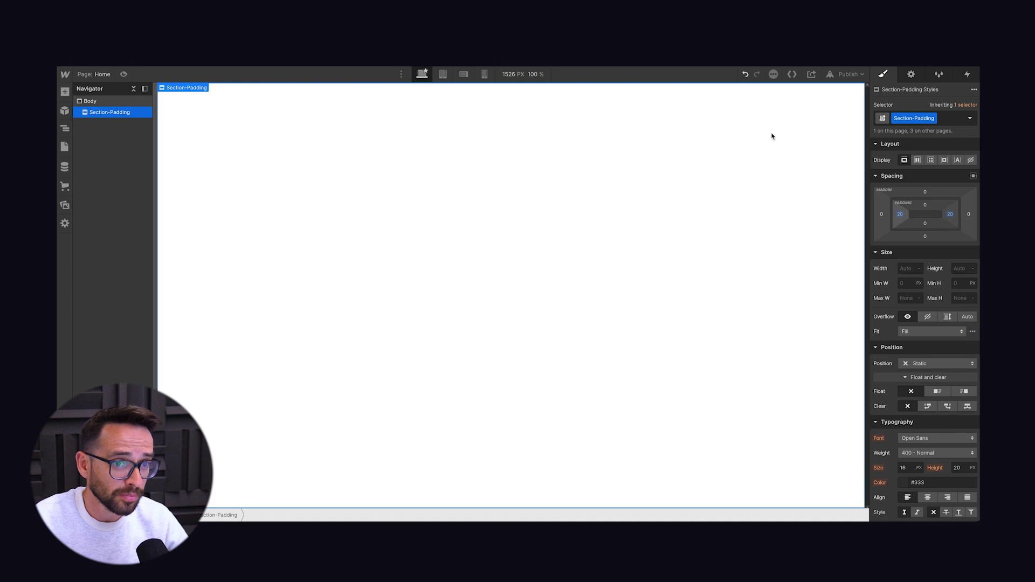
- Place a Container-classed div block inside Section-Padding and add an H1 heading within it
{"action": "left_click", "coordinate": [65, 91]}
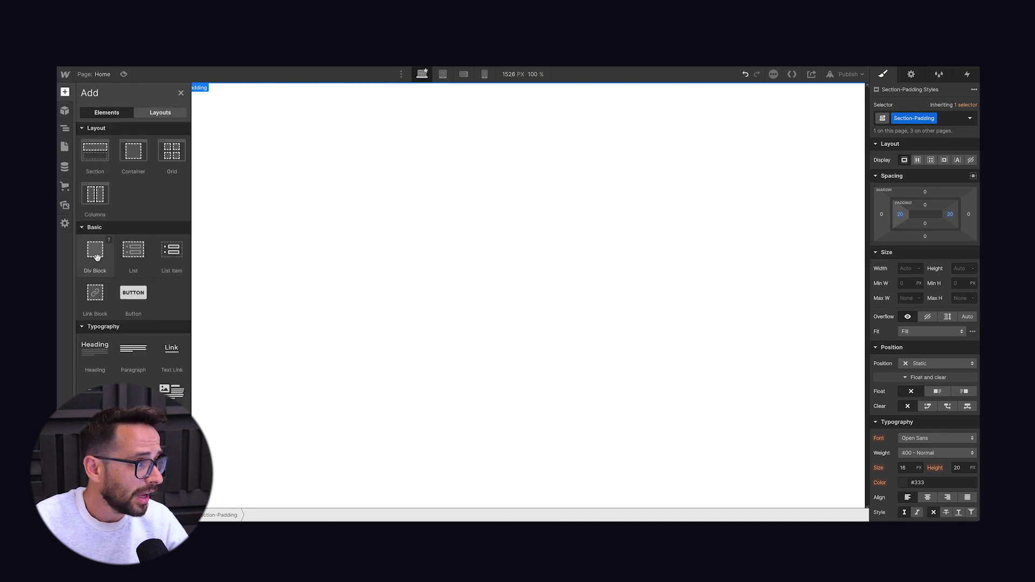
{"action": "left_click_drag", "start_coordinate": [96, 254], "coordinate": [114, 119]}
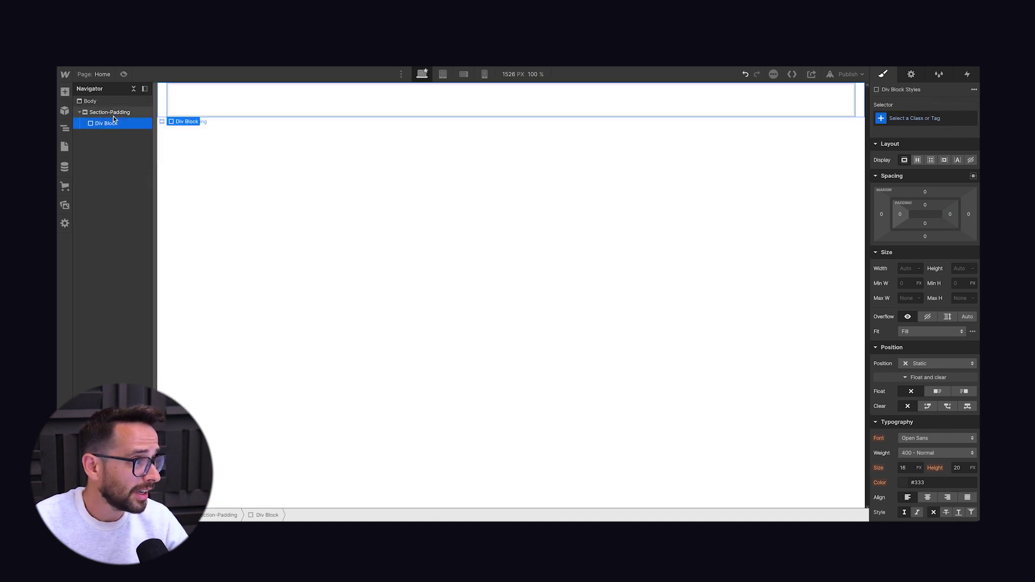
{"action": "left_click", "coordinate": [919, 119]}
{"action": "type", "text": "cont"}
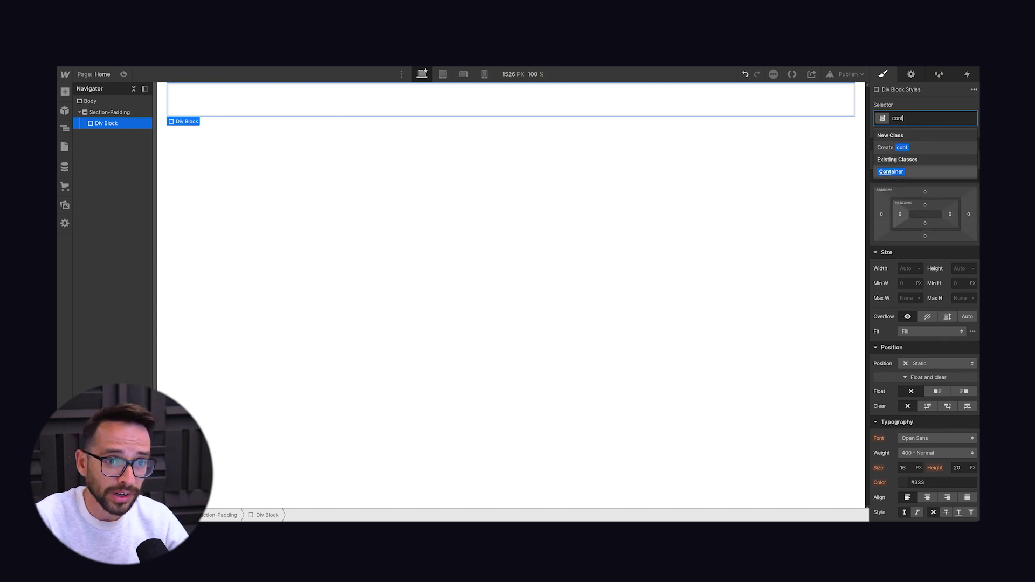
{"action": "key", "text": "Return"}
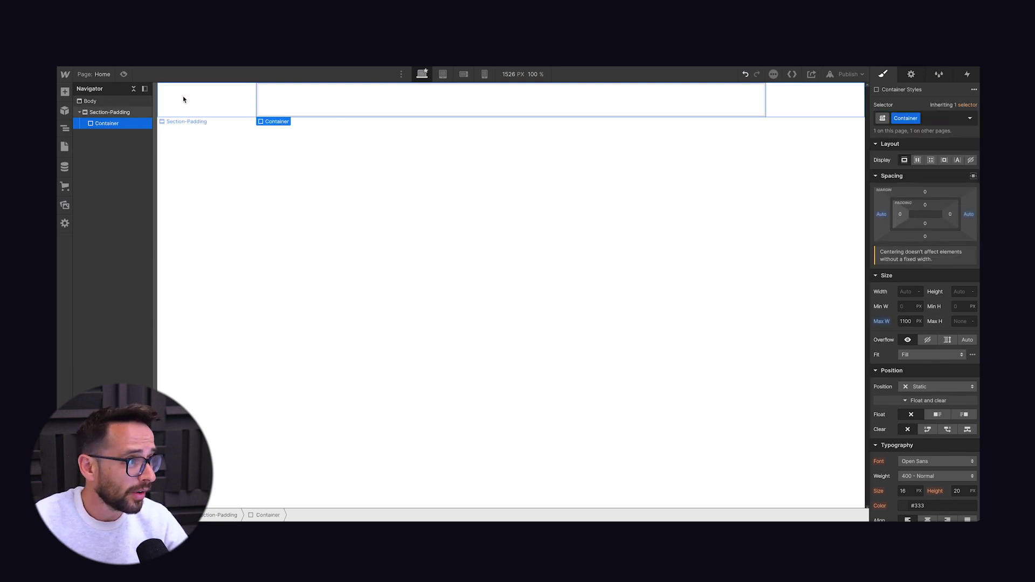
{"action": "left_click", "coordinate": [65, 92]}
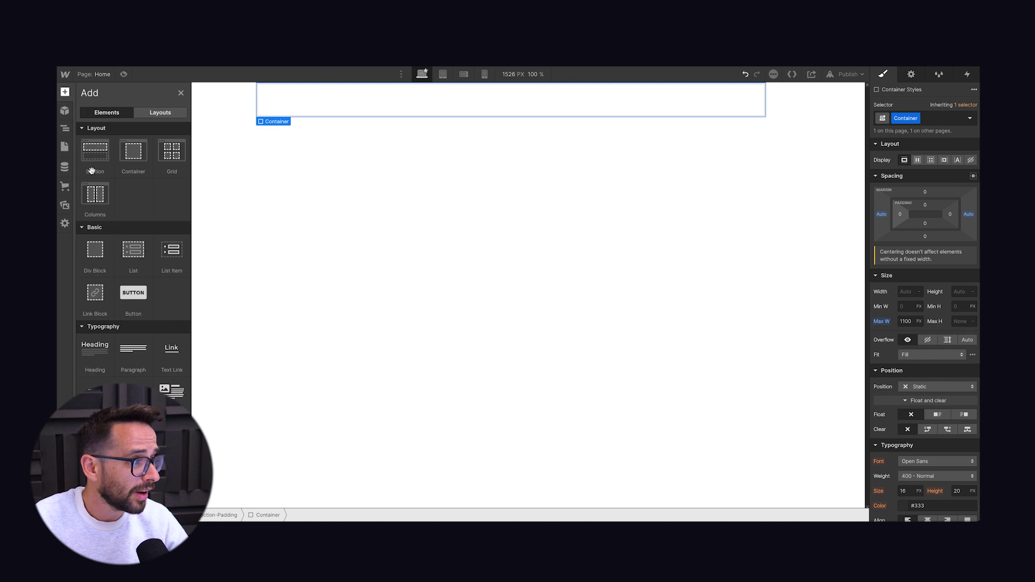
{"action": "left_click_drag", "start_coordinate": [95, 348], "coordinate": [332, 98]}
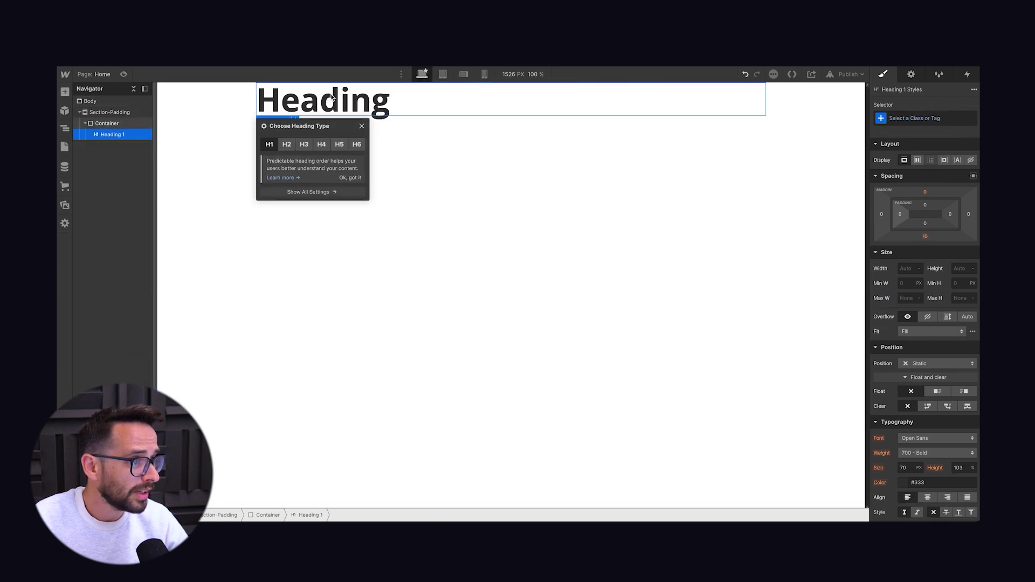
{"action": "left_click", "coordinate": [361, 126]}
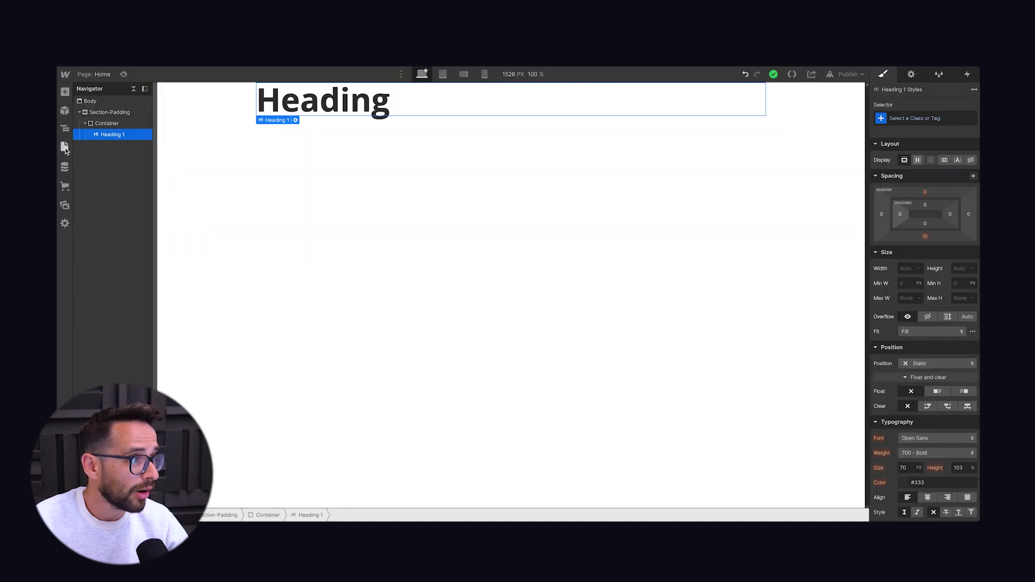
- Switch to the [Draft] Style Guide page and scroll down through it to the Popups section
{"action": "left_click", "coordinate": [65, 147]}
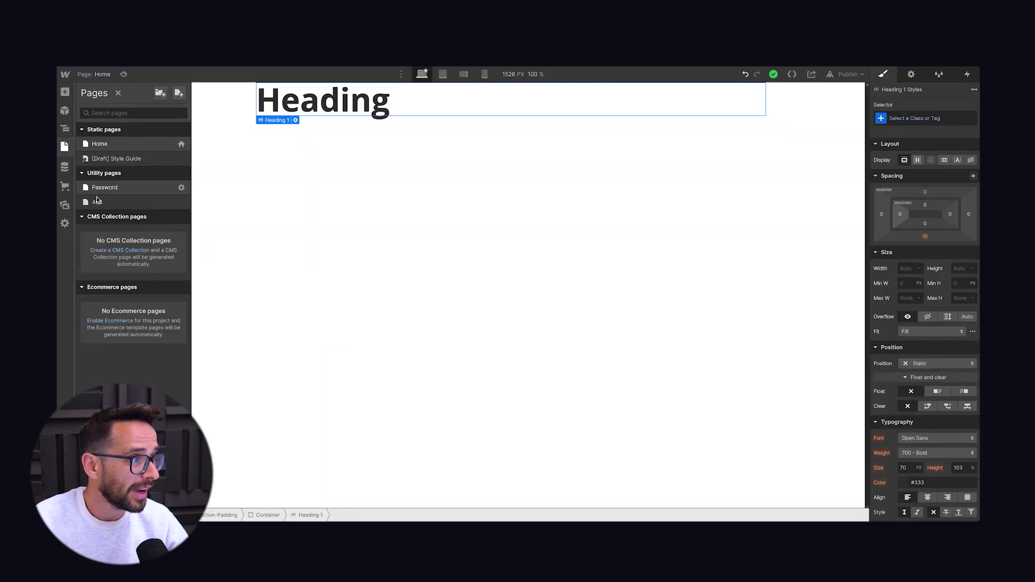
{"action": "left_click", "coordinate": [116, 160]}
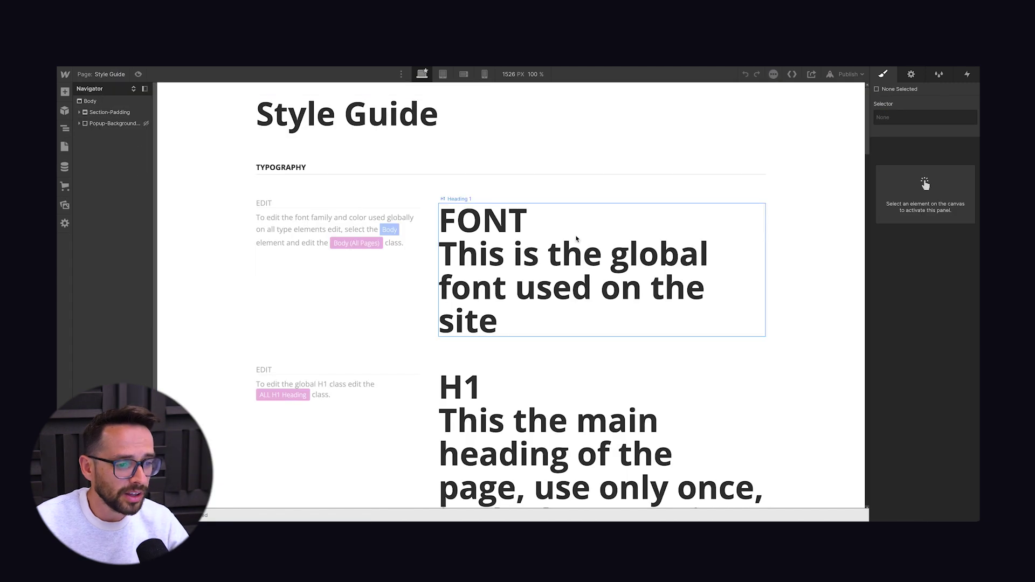
{"action": "scroll", "coordinate": [573, 235], "scroll_direction": "down", "scroll_amount": 5}
{"action": "scroll", "coordinate": [311, 159], "scroll_direction": "up", "scroll_amount": 5}
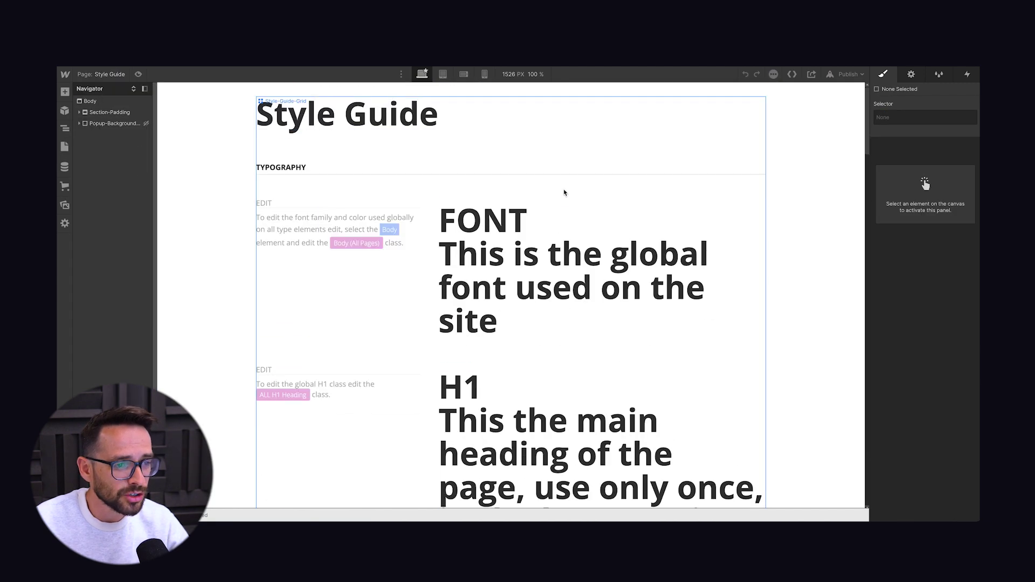
{"action": "scroll", "coordinate": [525, 235], "scroll_direction": "down", "scroll_amount": 5}
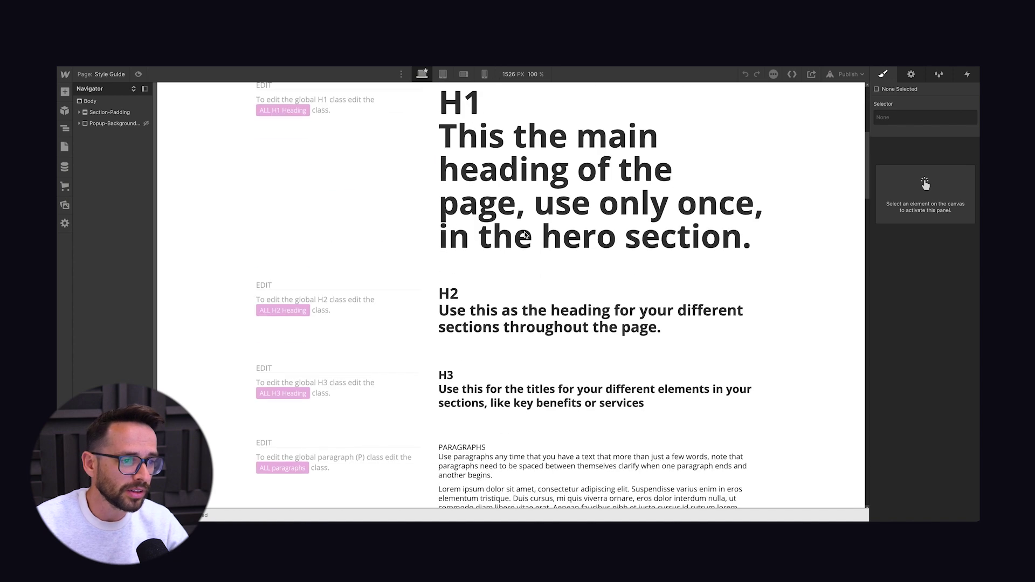
{"action": "scroll", "coordinate": [525, 235], "scroll_direction": "down", "scroll_amount": 15}
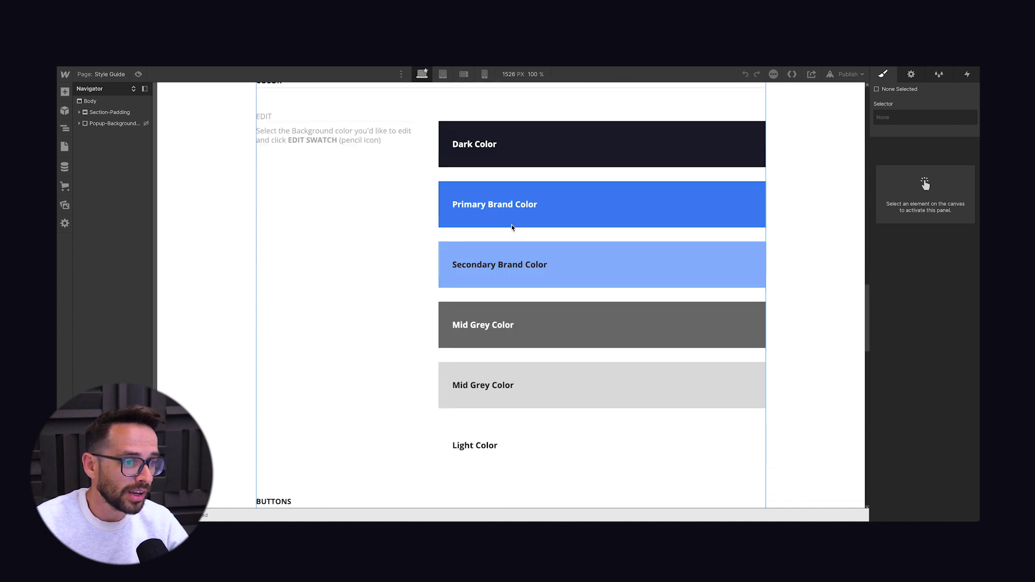
{"action": "scroll", "coordinate": [556, 256], "scroll_direction": "down", "scroll_amount": 12}
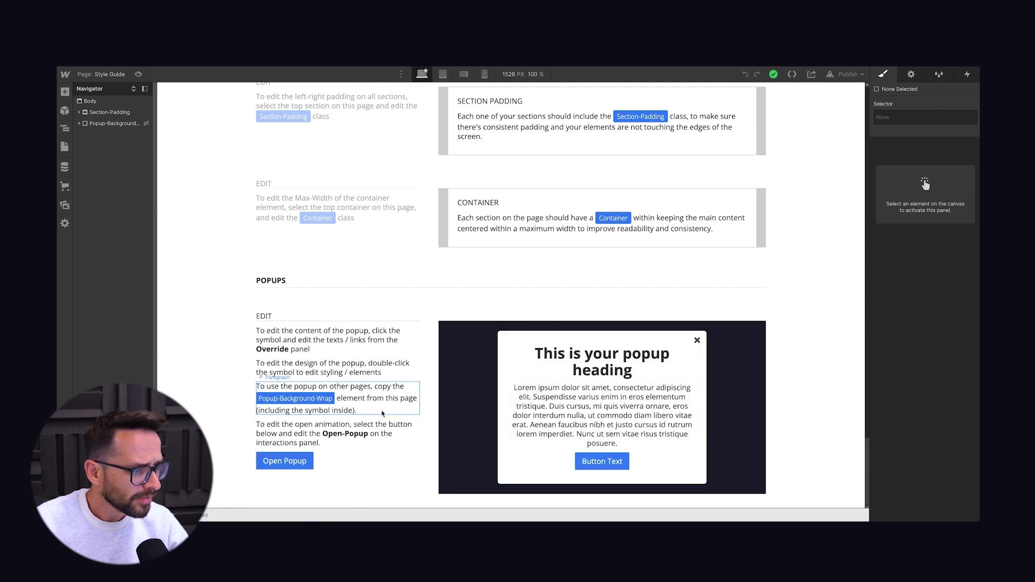
{"action": "left_click", "coordinate": [138, 75]}
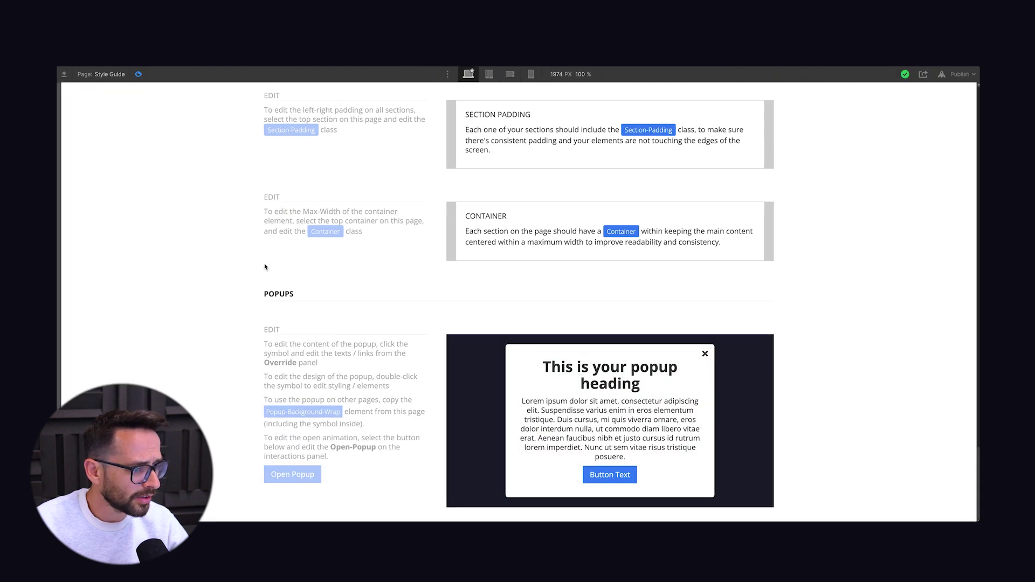
{"action": "left_click", "coordinate": [310, 475]}
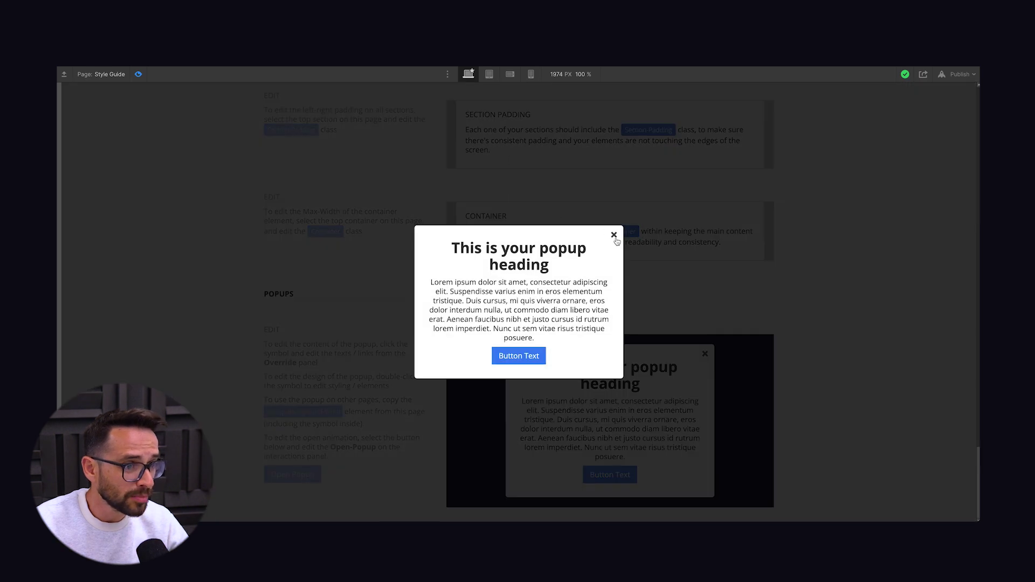
{"action": "left_click", "coordinate": [614, 235]}
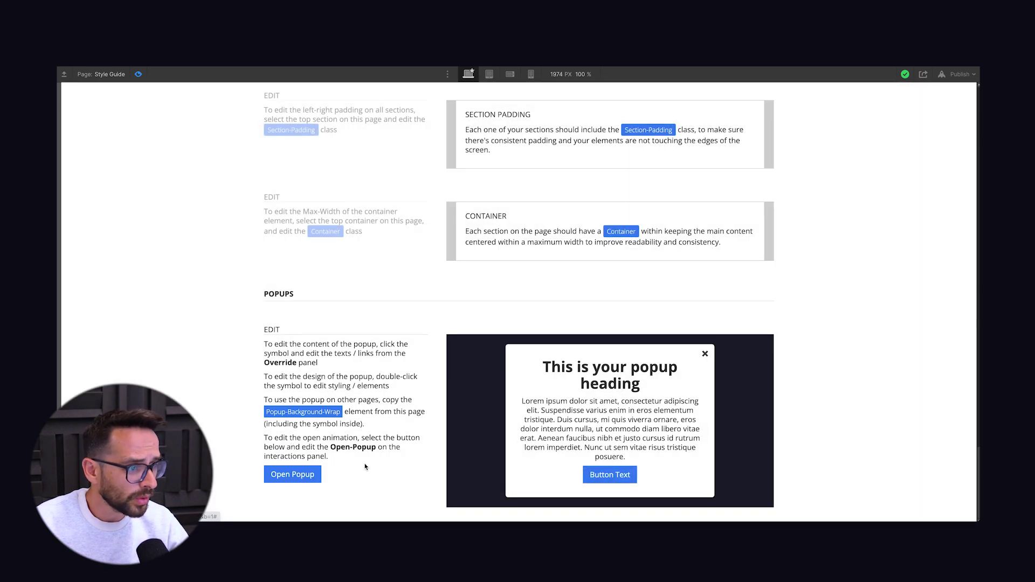
- Leave preview, select the Popup-Content symbol, and view its Instance Overrides including body copy
{"action": "left_click", "coordinate": [139, 74]}
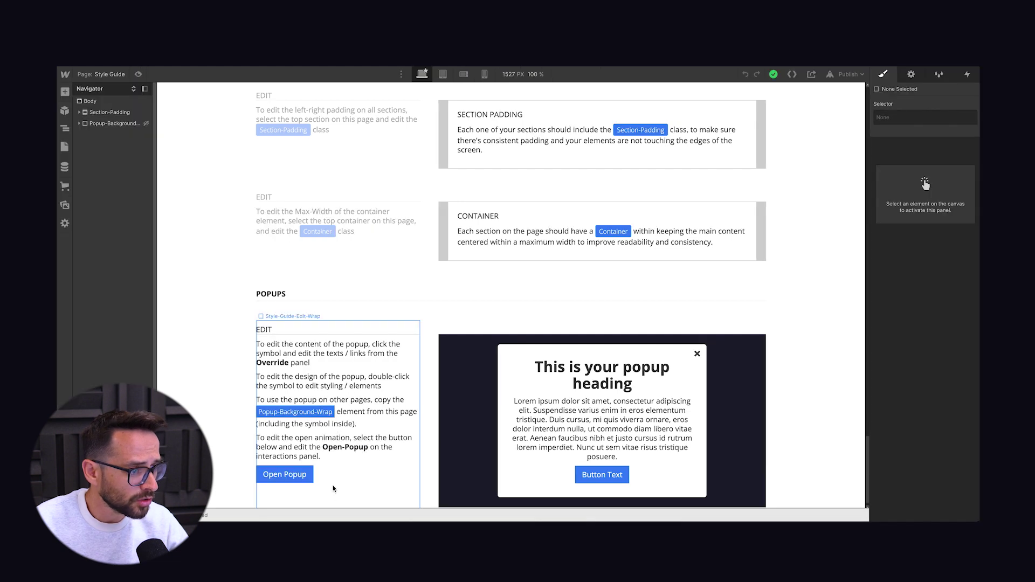
{"action": "left_click", "coordinate": [578, 379]}
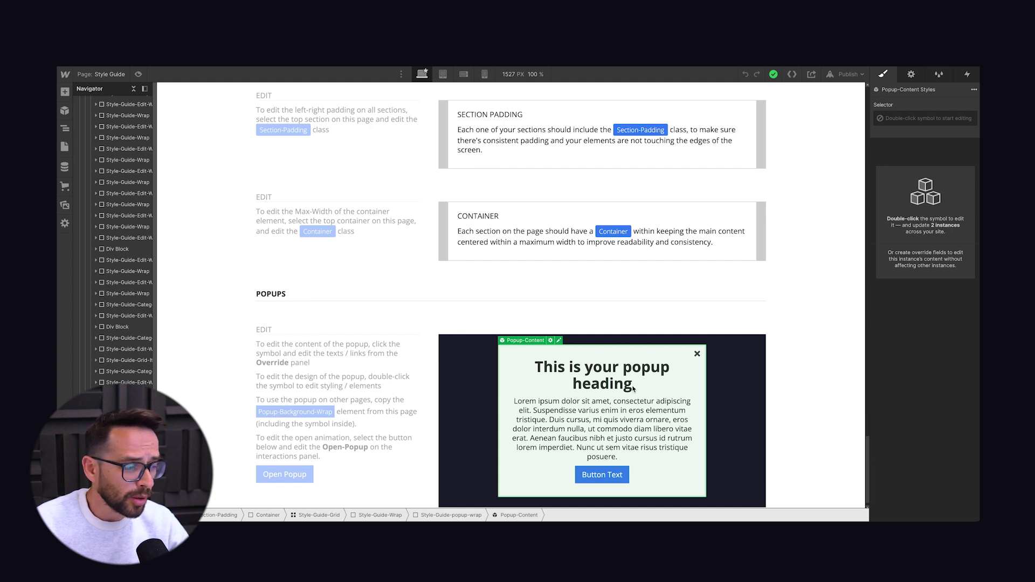
{"action": "left_click", "coordinate": [910, 75]}
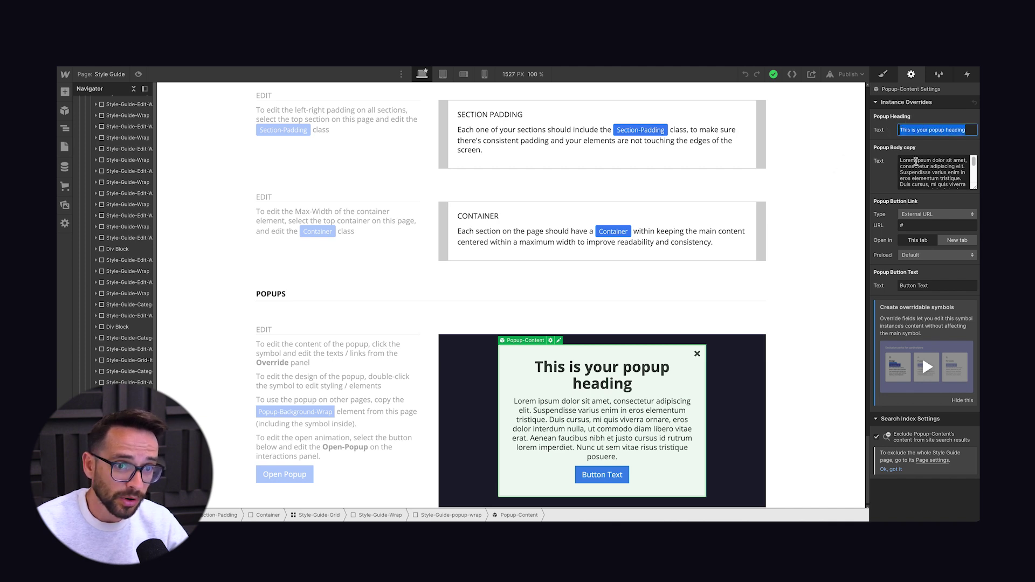
{"action": "left_click", "coordinate": [915, 162]}
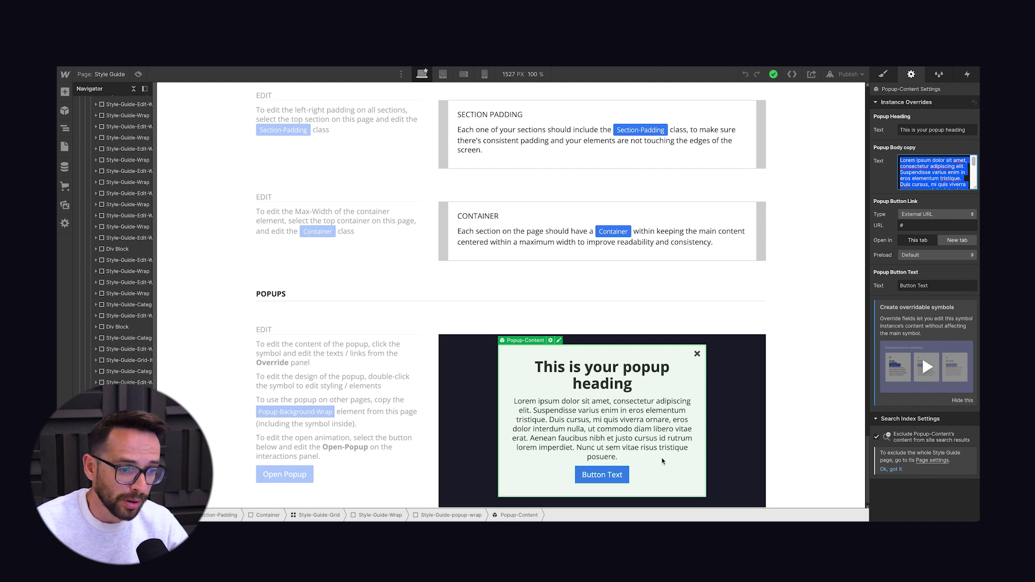
- Enter and exit the popup symbol's editor, reselect Popup-Content, and show the Pages list
{"action": "double_click", "coordinate": [508, 378]}
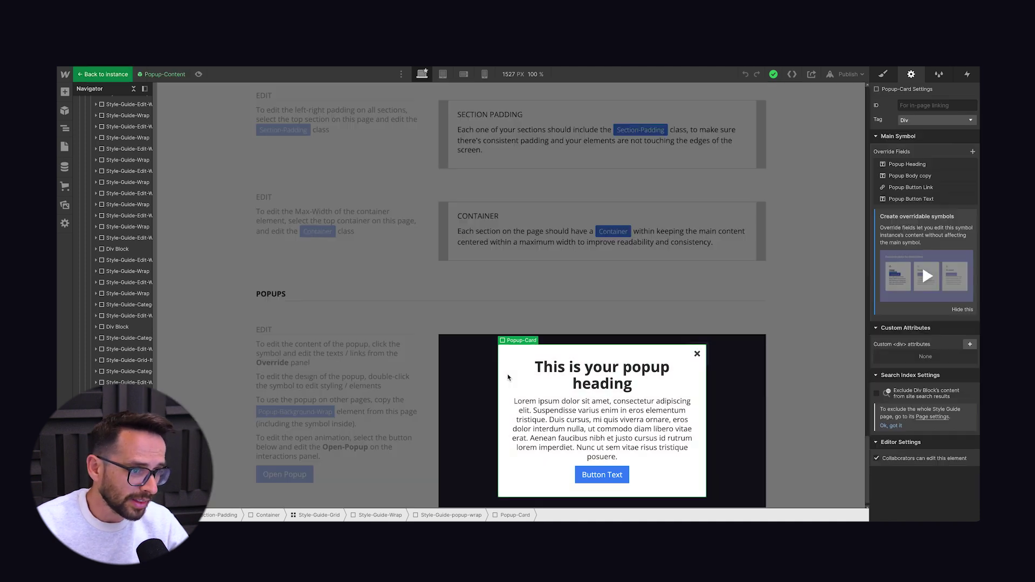
{"action": "left_click", "coordinate": [653, 300]}
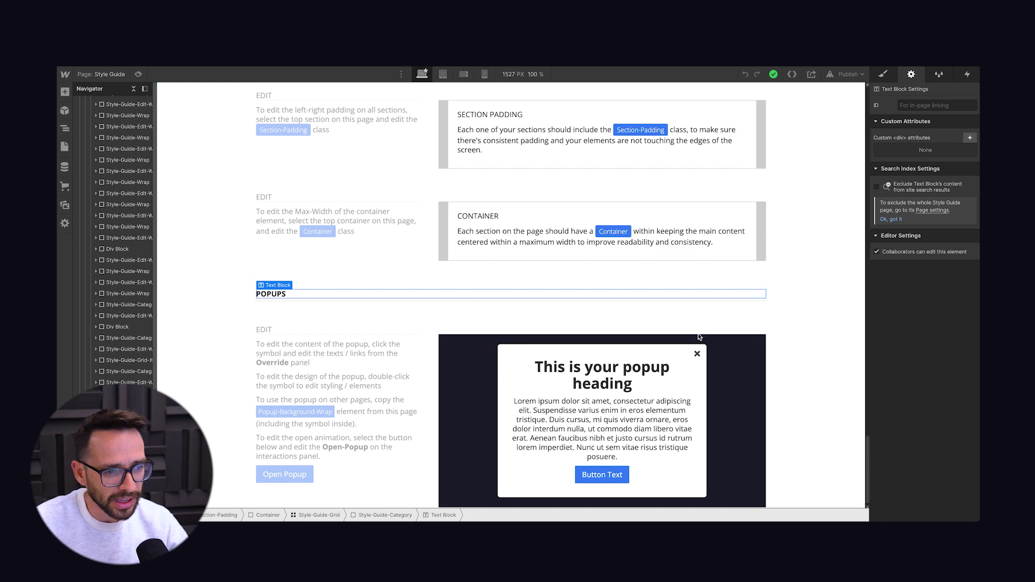
{"action": "left_click", "coordinate": [583, 387]}
{"action": "left_click", "coordinate": [64, 148]}
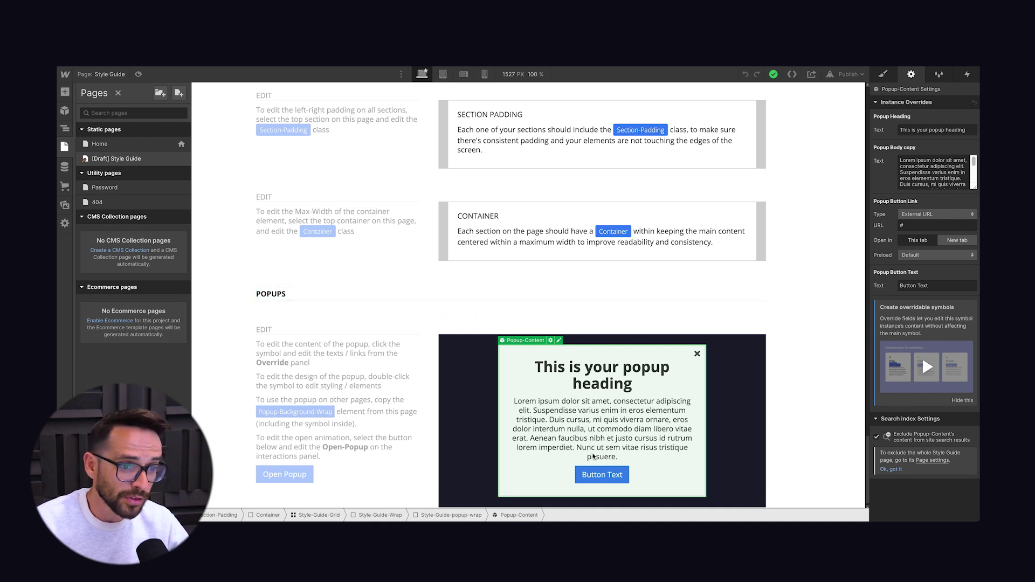
- Select Section-Padding to close the pages list, then scroll back to the Typography section
{"action": "left_click", "coordinate": [837, 373]}
{"action": "scroll", "coordinate": [513, 293], "scroll_direction": "up", "scroll_amount": 10}
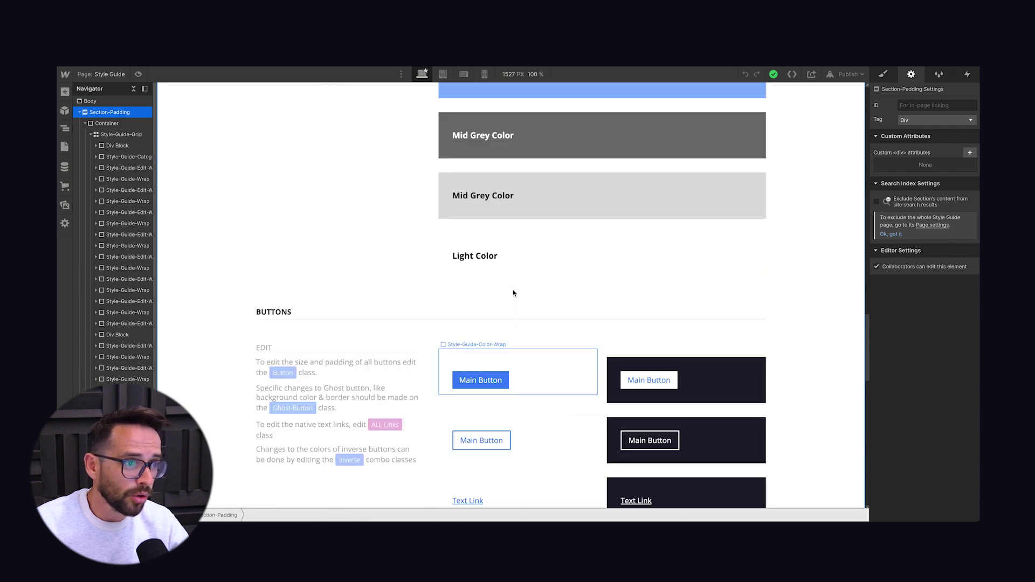
{"action": "scroll", "coordinate": [513, 293], "scroll_direction": "up", "scroll_amount": 10}
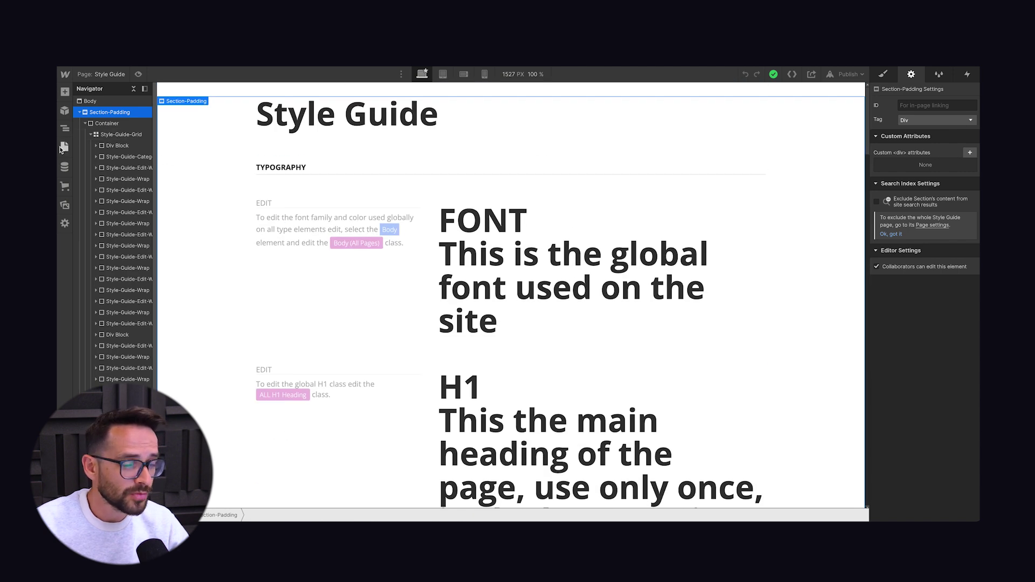